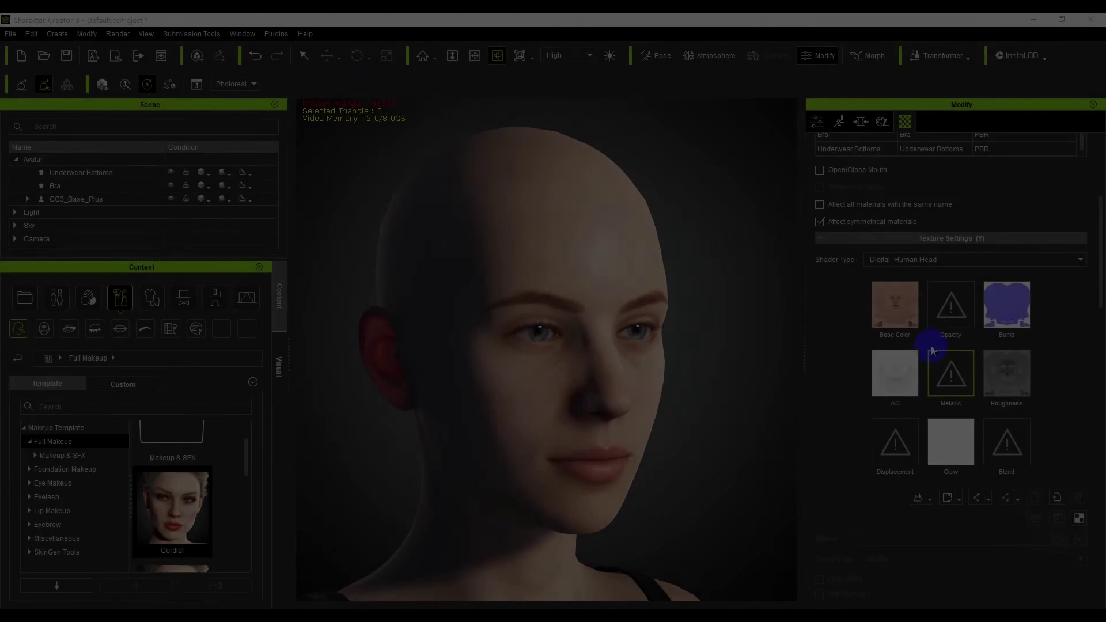
Step: Tint the head's Base Color Blend Map green by setting its brightness to 2 and its Magenta–Green balance to 100
{"action": "scroll", "coordinate": [934, 349], "scroll_direction": "down", "scroll_amount": 10}
{"action": "scroll", "coordinate": [931, 346], "scroll_direction": "down", "scroll_amount": 1}
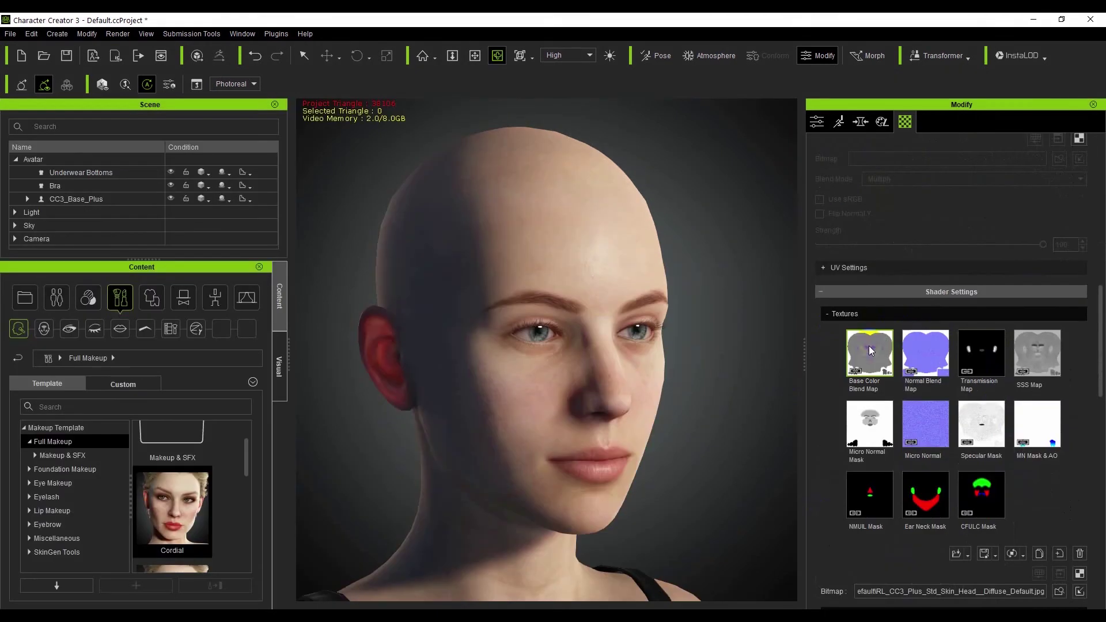
{"action": "left_click", "coordinate": [1080, 592]}
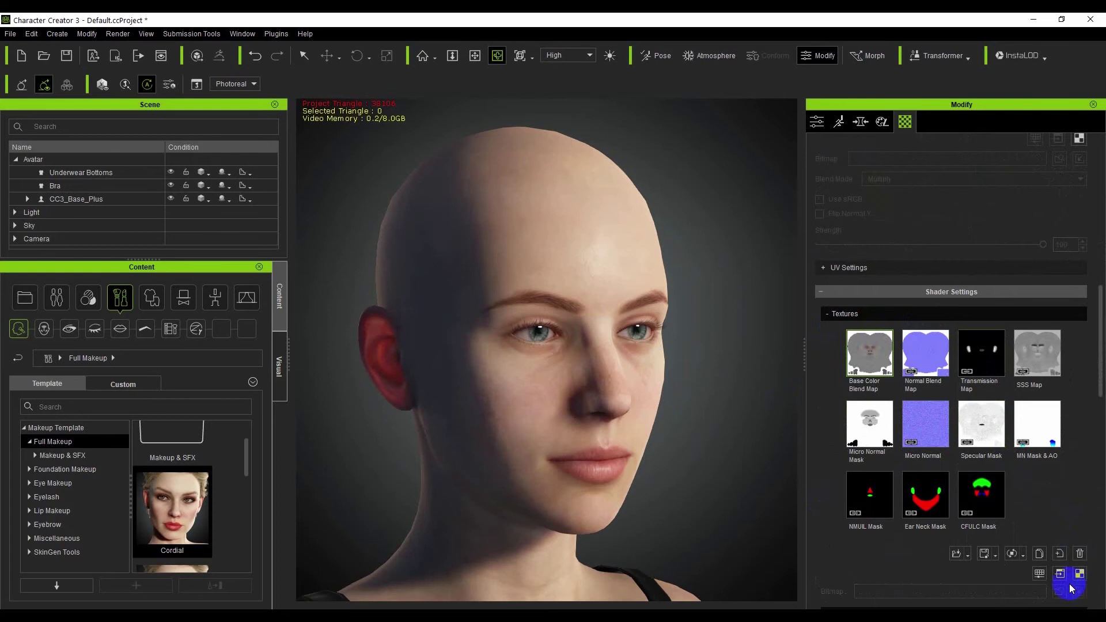
{"action": "left_click", "coordinate": [1040, 574]}
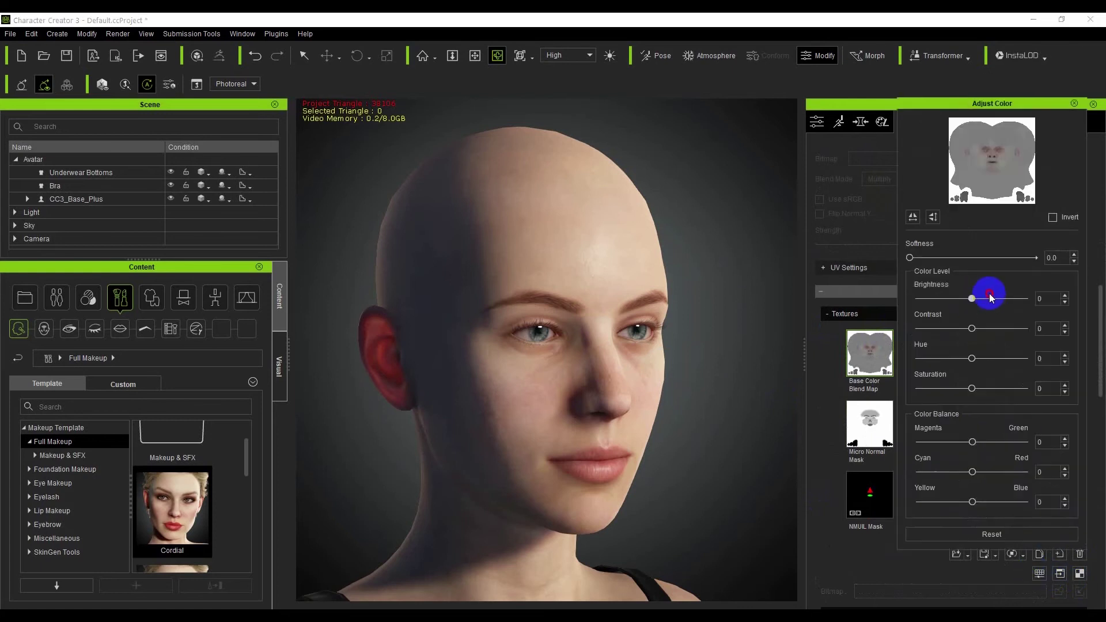
{"action": "mouse_move", "coordinate": [991, 296]}
{"action": "left_mouse_down"}
{"action": "mouse_move", "coordinate": [928, 299]}
{"action": "mouse_move", "coordinate": [1013, 300]}
{"action": "mouse_move", "coordinate": [973, 308]}
{"action": "left_mouse_up"}
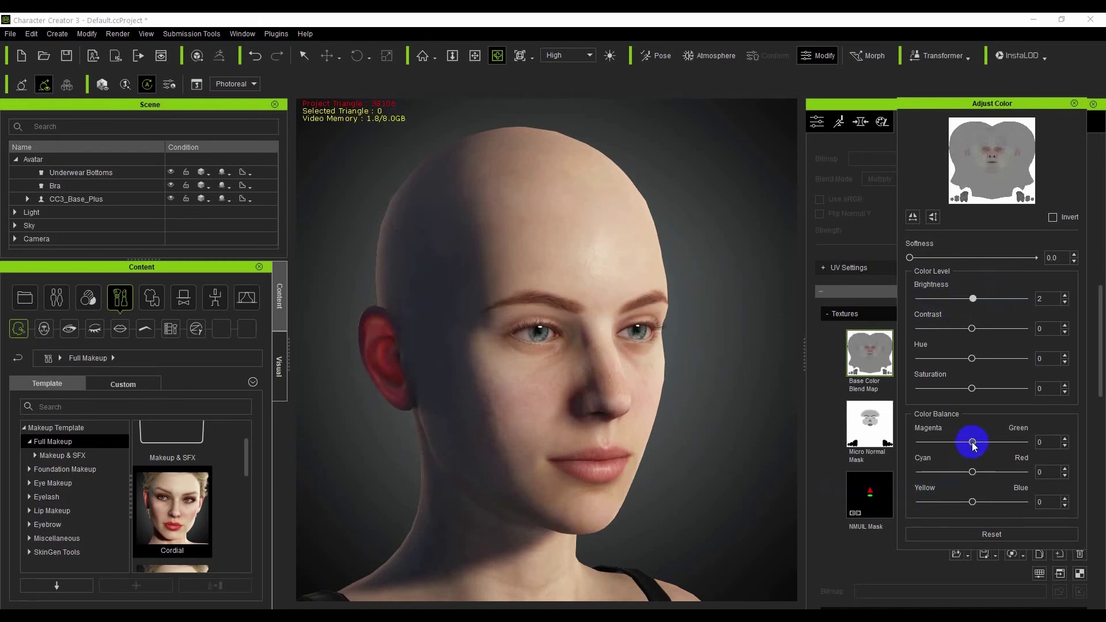
{"action": "left_click_drag", "start_coordinate": [973, 443], "coordinate": [1040, 455]}
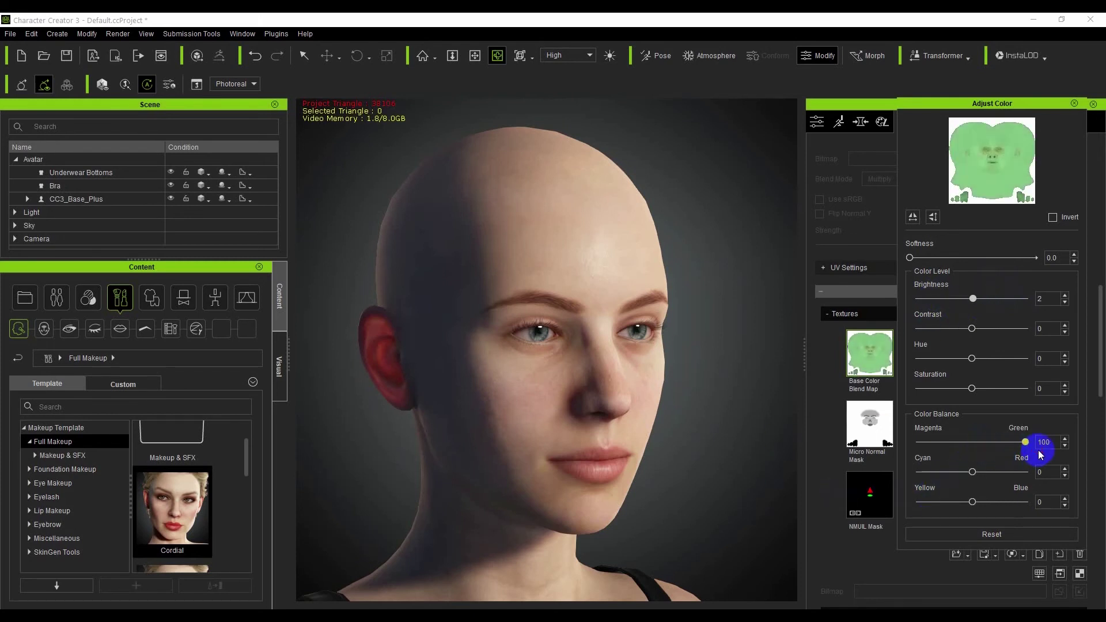
{"action": "left_click", "coordinate": [1075, 104]}
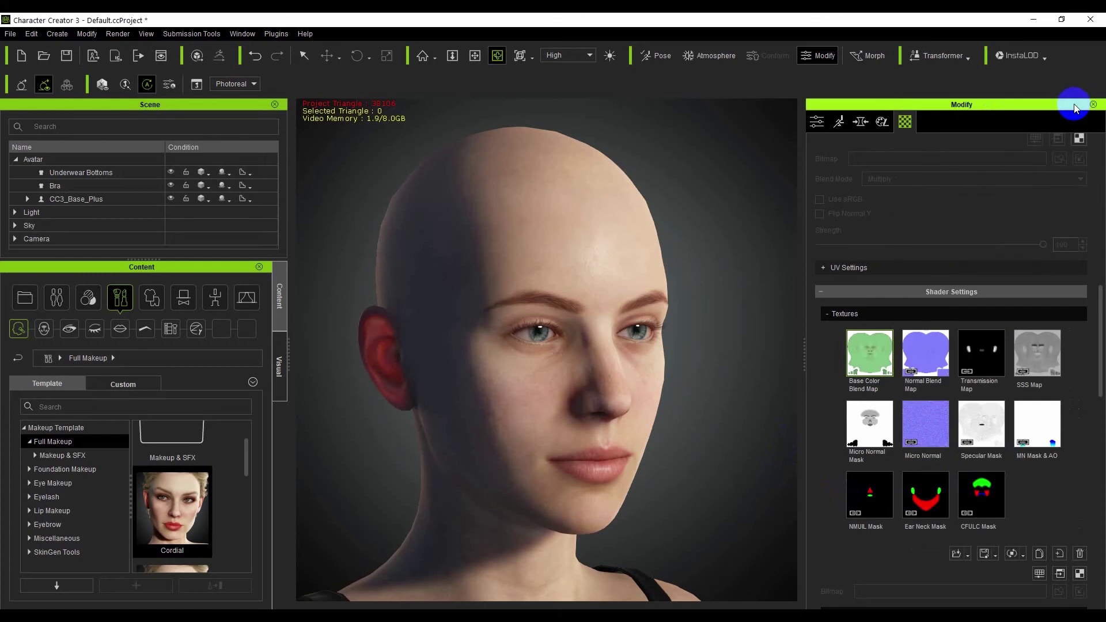
Step: Test the Base Color Blend Map Strength, leaving it at 0, and set the Normal Map Blend Strength to about 0.515
{"action": "scroll", "coordinate": [966, 348], "scroll_direction": "down", "scroll_amount": 3}
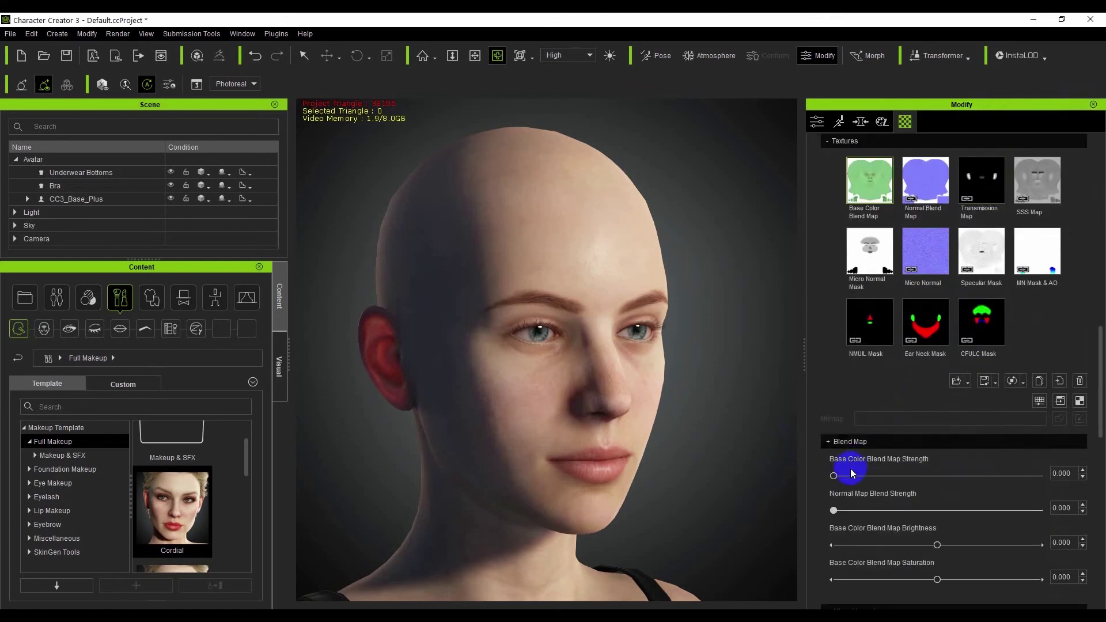
{"action": "mouse_move", "coordinate": [834, 476]}
{"action": "left_mouse_down"}
{"action": "mouse_move", "coordinate": [1055, 471]}
{"action": "mouse_move", "coordinate": [830, 461]}
{"action": "left_mouse_up"}
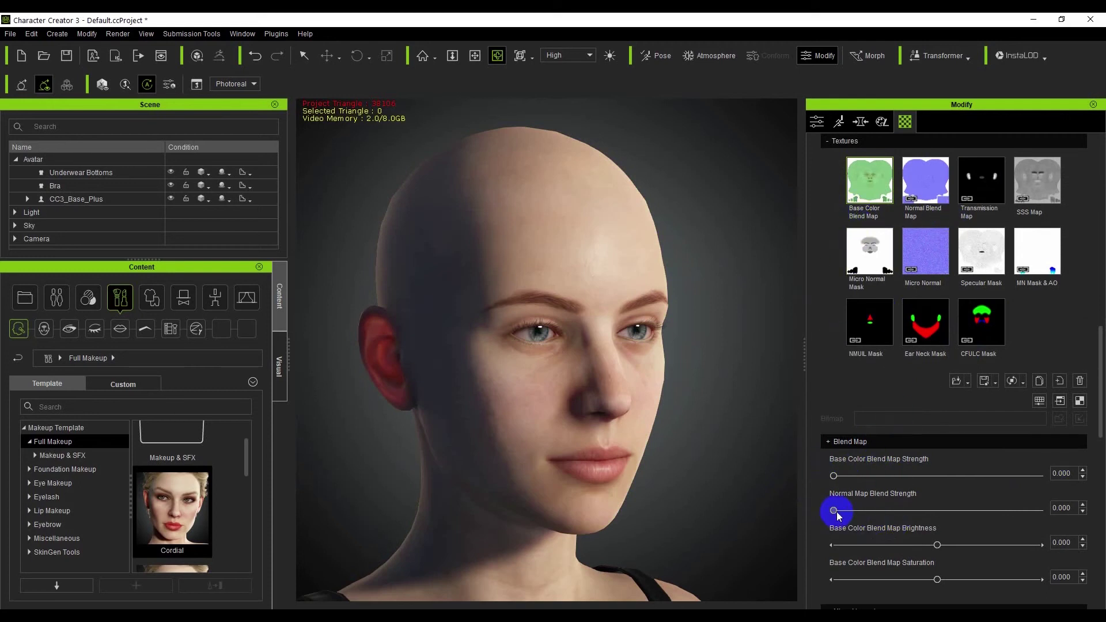
{"action": "left_click_drag", "start_coordinate": [834, 511], "coordinate": [938, 500]}
{"action": "scroll", "coordinate": [597, 396], "scroll_direction": "up", "scroll_amount": 3}
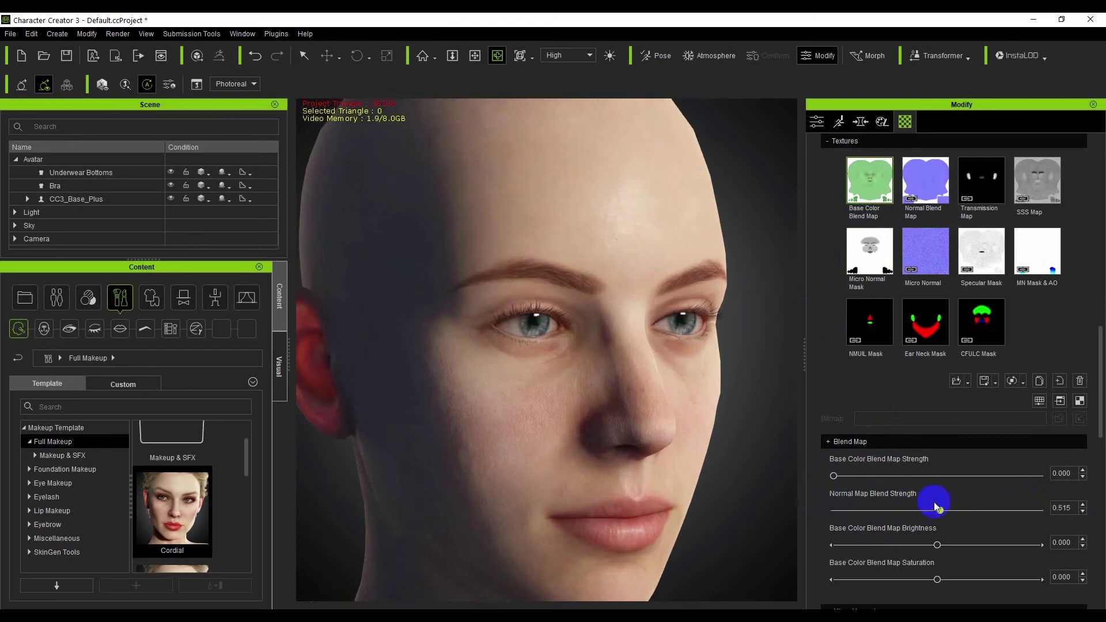
{"action": "mouse_move", "coordinate": [1000, 186]}
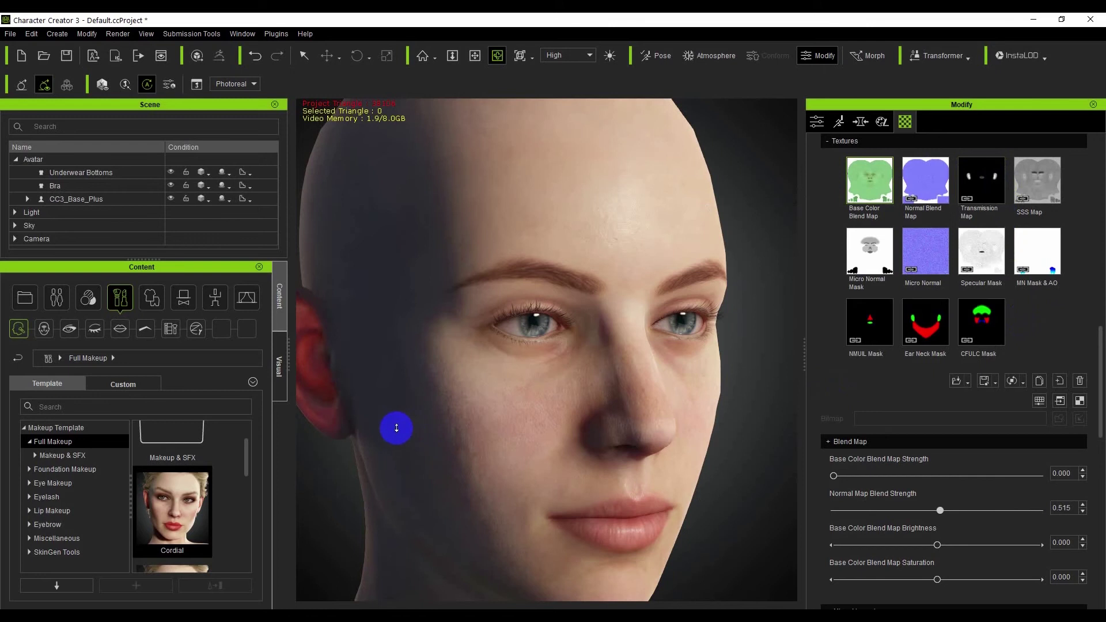
Step: Adjust the brightness of the head's Transmission Map while viewing its effect on the ear
{"action": "scroll", "coordinate": [394, 427], "scroll_direction": "down", "scroll_amount": 2}
{"action": "left_click", "coordinate": [475, 55]}
{"action": "left_click_drag", "start_coordinate": [501, 337], "coordinate": [538, 351]}
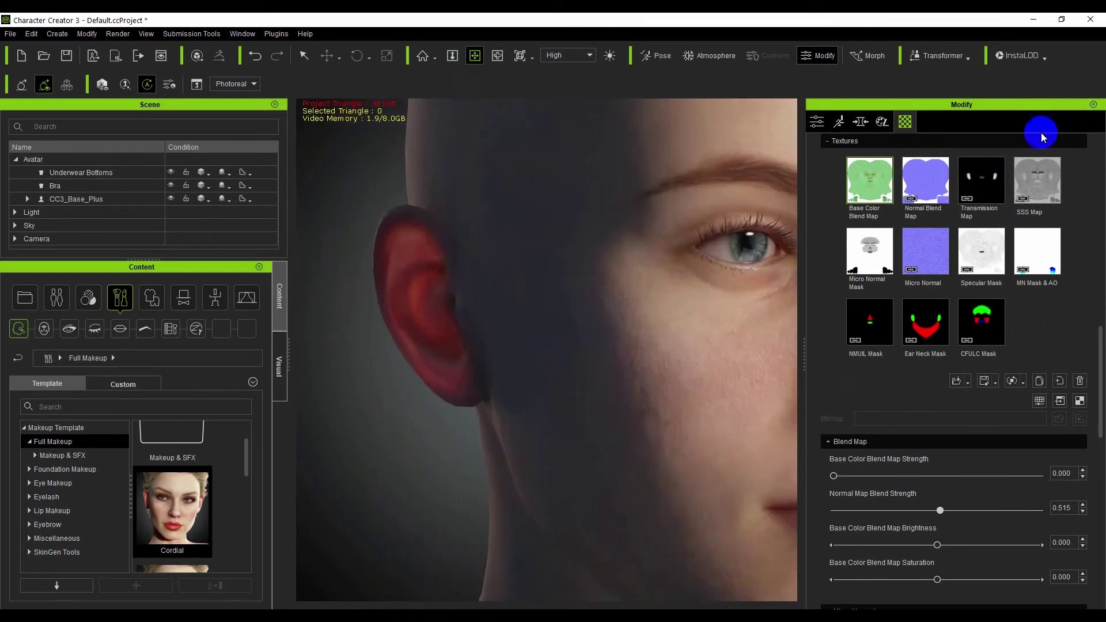
{"action": "left_click", "coordinate": [986, 182]}
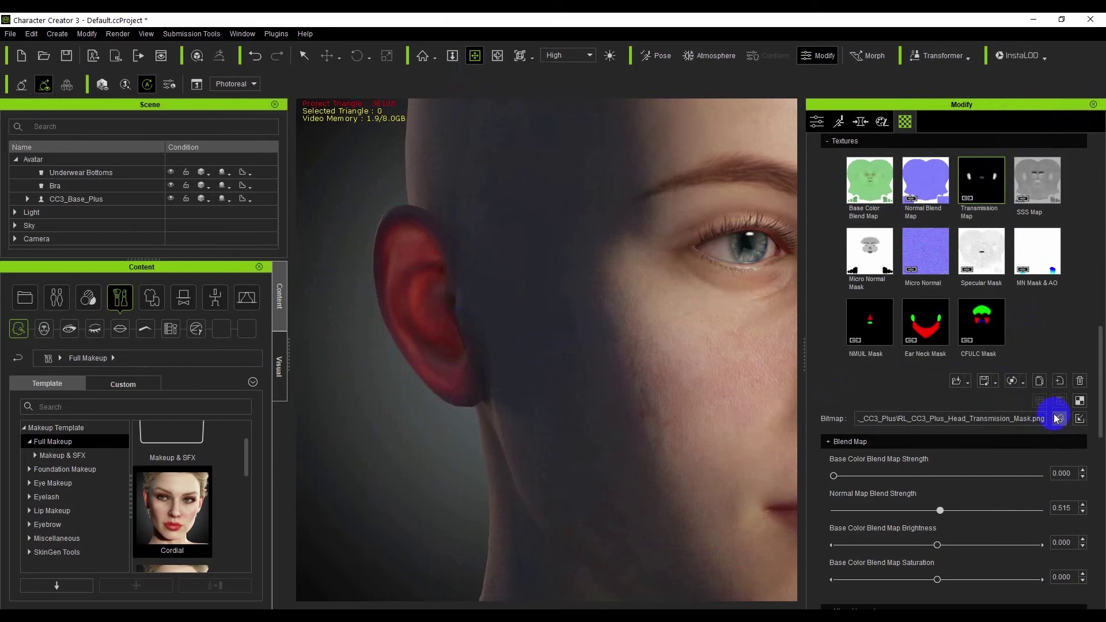
{"action": "left_click", "coordinate": [1040, 400]}
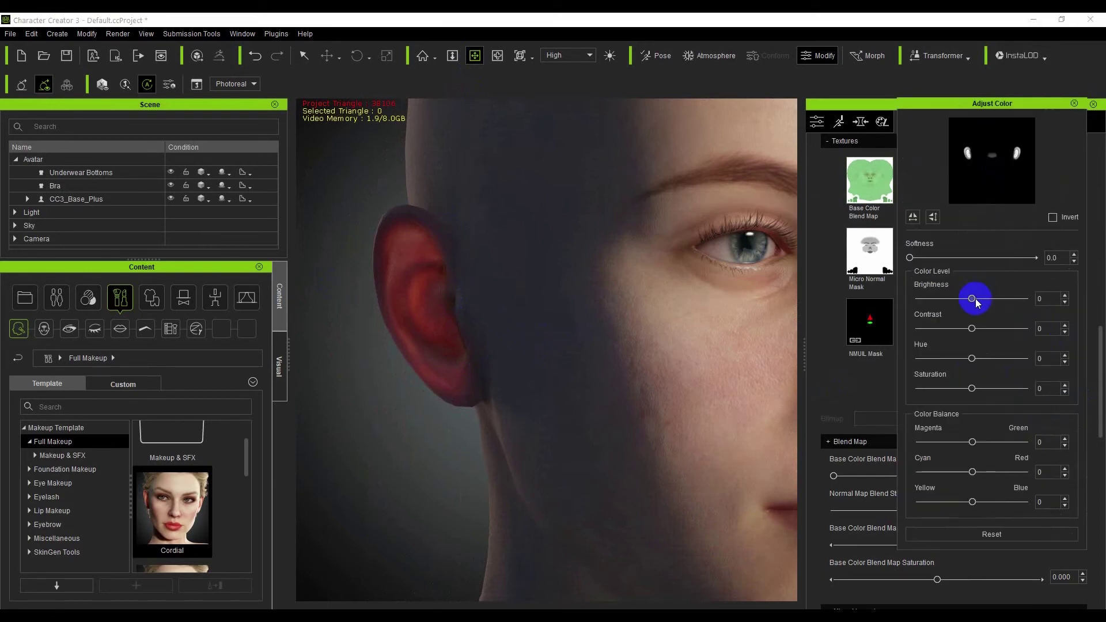
{"action": "mouse_move", "coordinate": [976, 303]}
{"action": "left_mouse_down"}
{"action": "mouse_move", "coordinate": [1025, 304]}
{"action": "mouse_move", "coordinate": [975, 301]}
{"action": "left_mouse_up"}
{"action": "left_click", "coordinate": [1074, 103]}
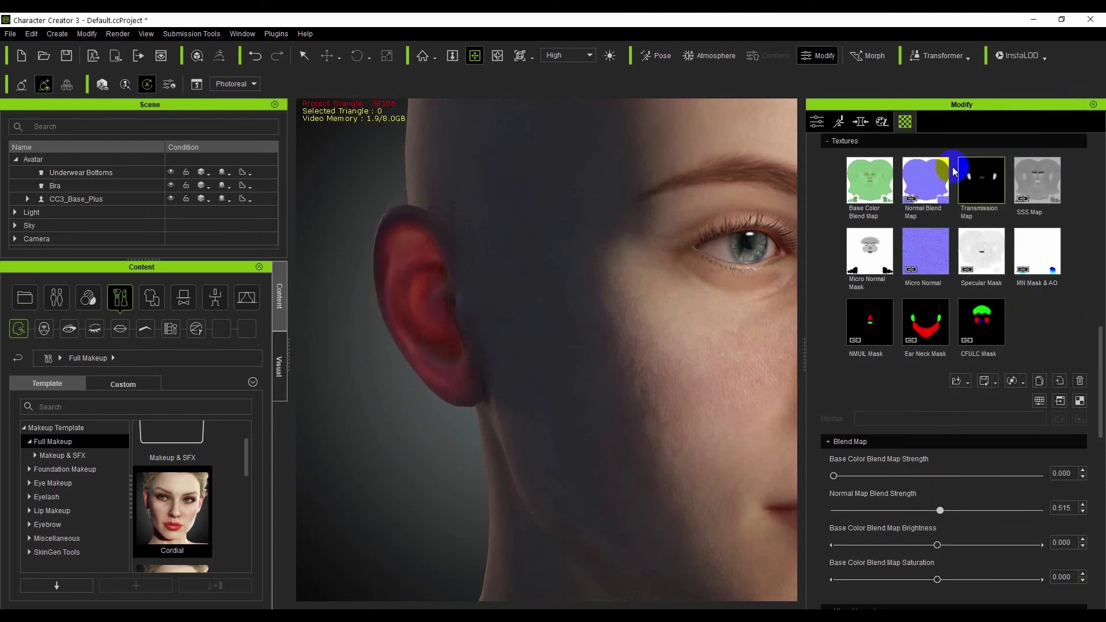
Step: Adjust the brightness of the head's SSS Map to test its effect on the skin and ear
{"action": "left_click", "coordinate": [1045, 184]}
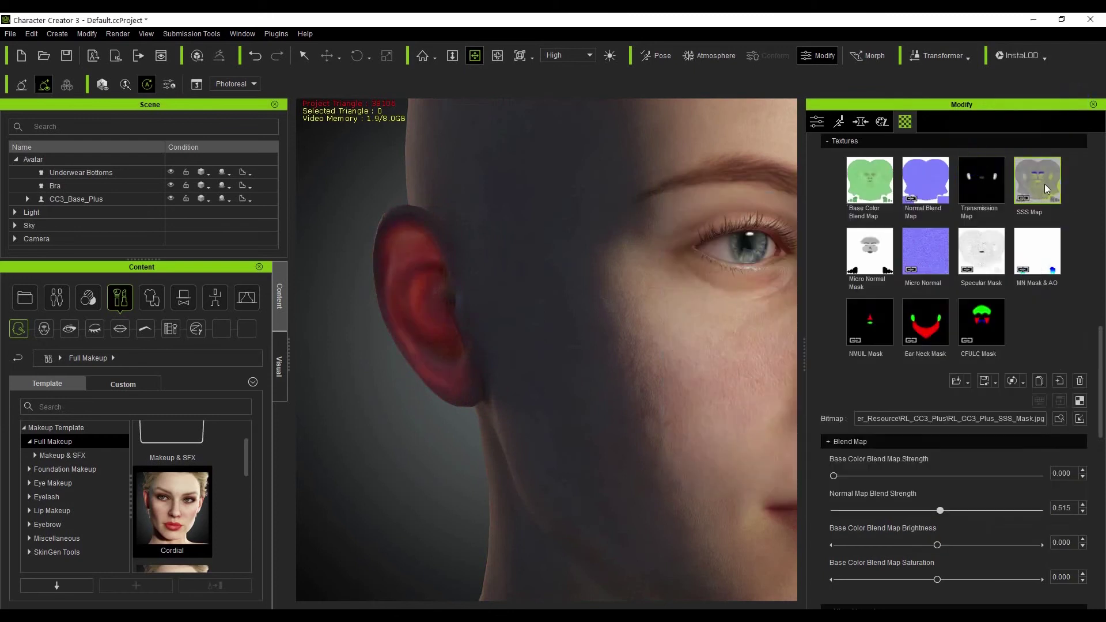
{"action": "left_click", "coordinate": [1079, 402]}
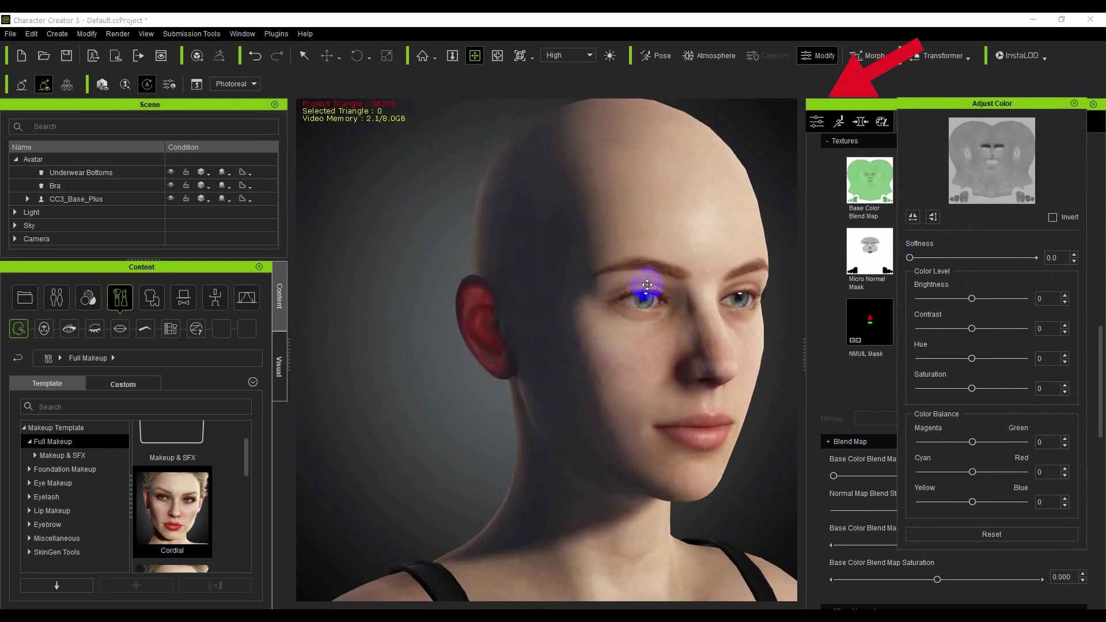
{"action": "mouse_move", "coordinate": [974, 297]}
{"action": "left_mouse_down"}
{"action": "mouse_move", "coordinate": [1035, 299]}
{"action": "mouse_move", "coordinate": [876, 301]}
{"action": "mouse_move", "coordinate": [1028, 302]}
{"action": "mouse_move", "coordinate": [973, 311]}
{"action": "left_mouse_up"}
{"action": "left_click", "coordinate": [971, 298]}
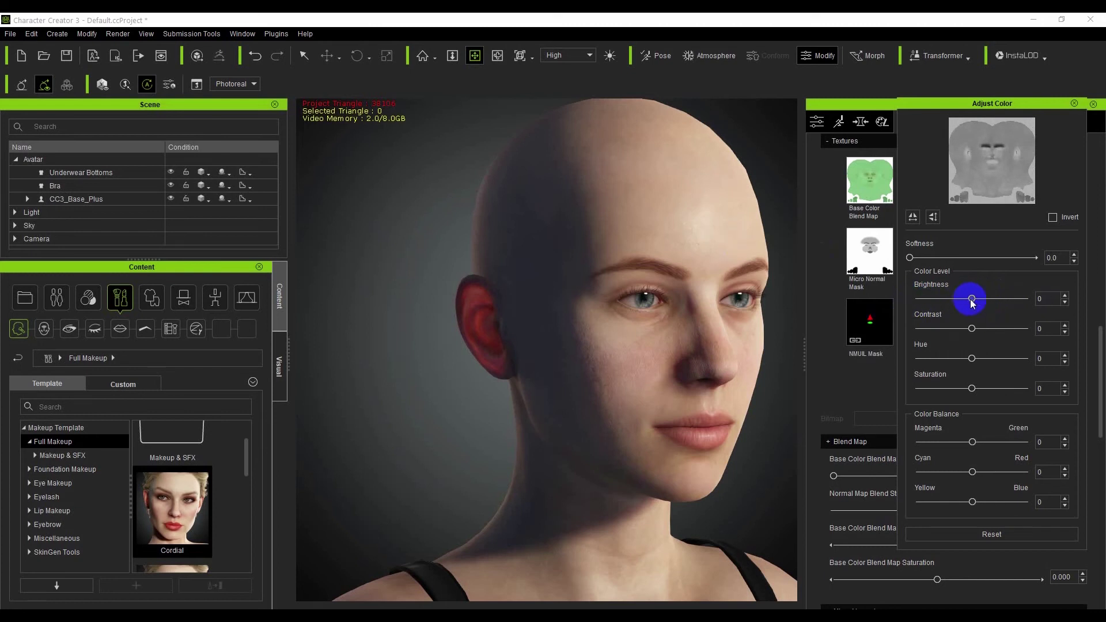
{"action": "left_click", "coordinate": [491, 333]}
{"action": "left_click_drag", "start_coordinate": [973, 297], "coordinate": [905, 303]}
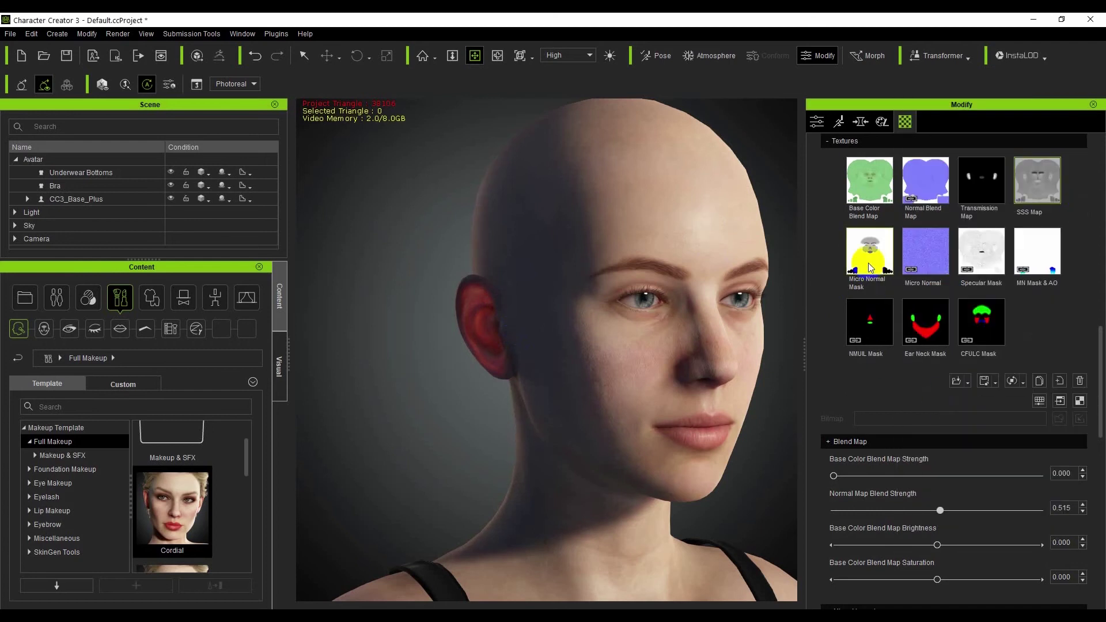
{"action": "mouse_move", "coordinate": [868, 262]}
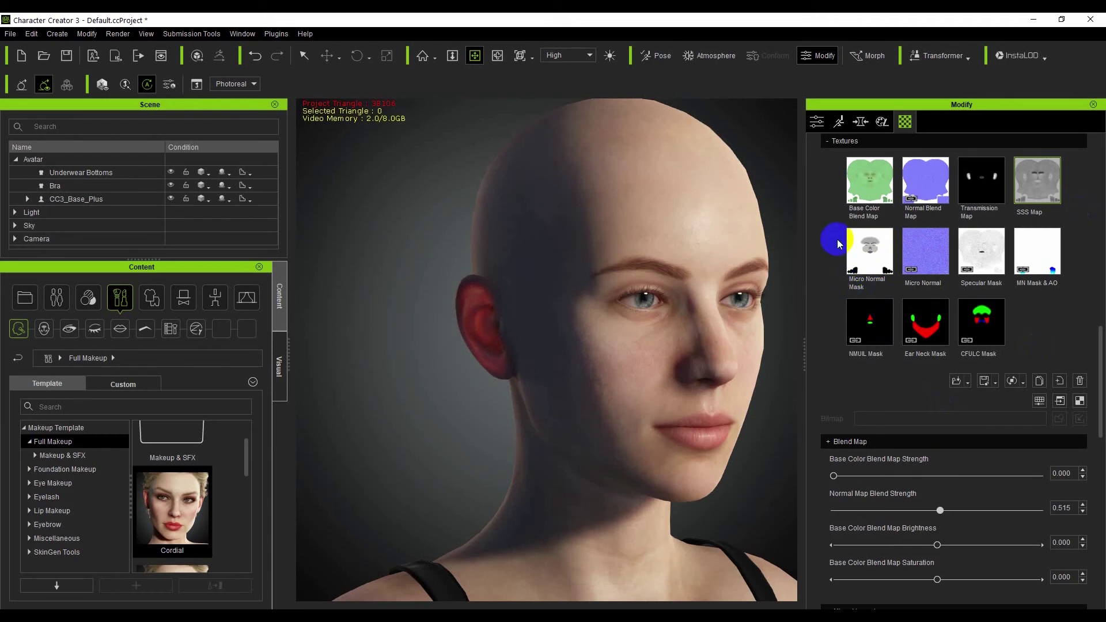
{"action": "left_click", "coordinate": [906, 249]}
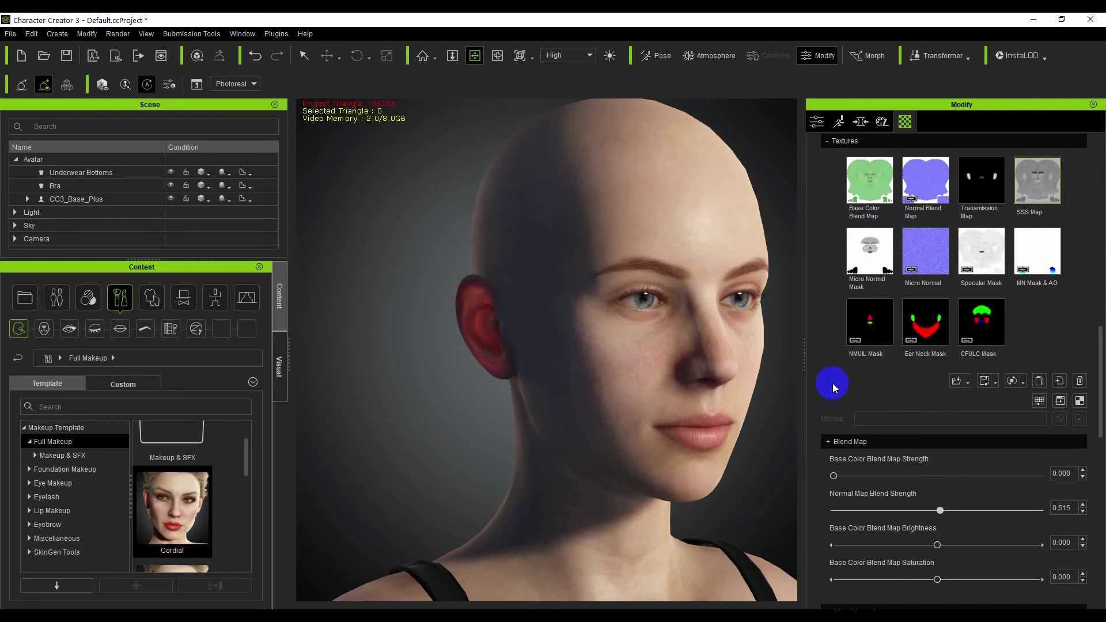
{"action": "scroll", "coordinate": [837, 383], "scroll_direction": "down", "scroll_amount": 2}
{"action": "scroll", "coordinate": [840, 383], "scroll_direction": "down", "scroll_amount": 4}
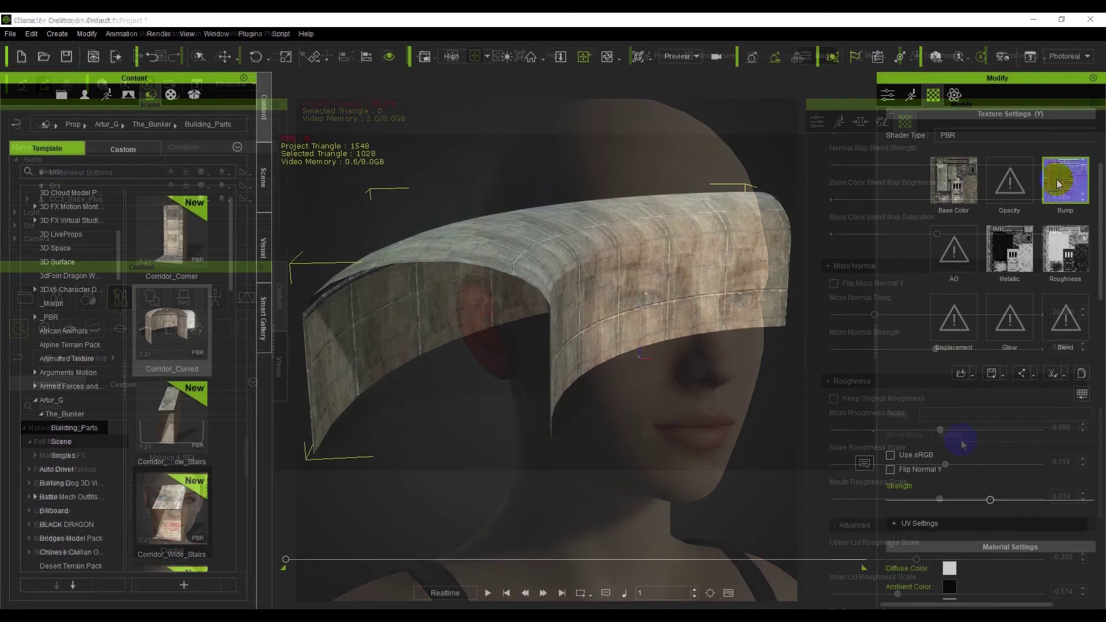
Step: Switch to iClone and save the curved corridor's bump texture to the Desktop as a PNG named Tunnel Textures
{"action": "left_click", "coordinate": [970, 377]}
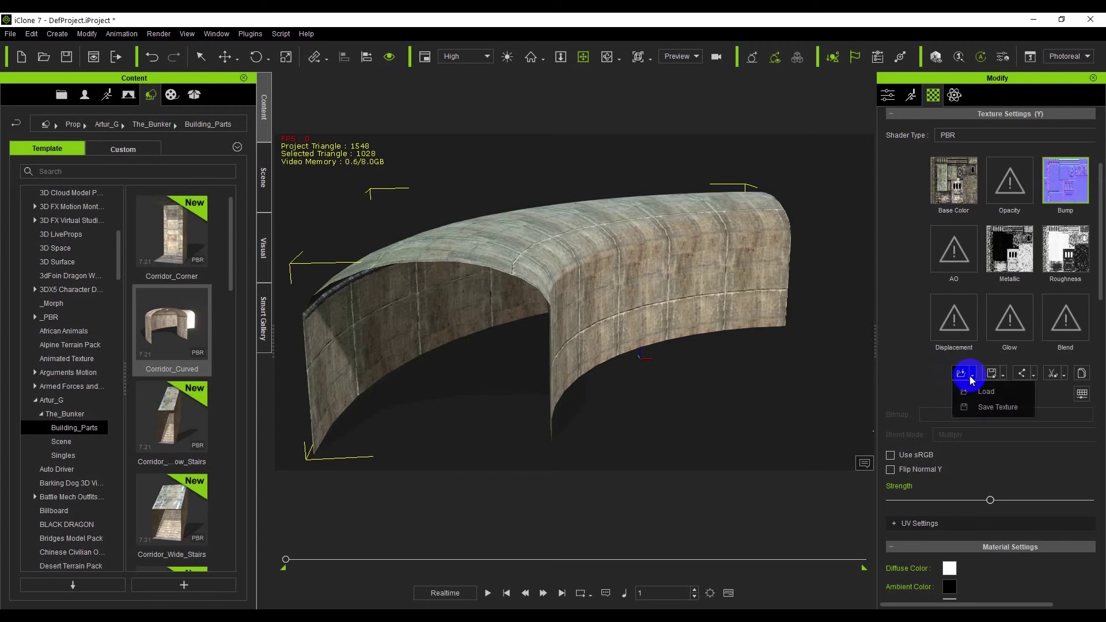
{"action": "left_click", "coordinate": [988, 408]}
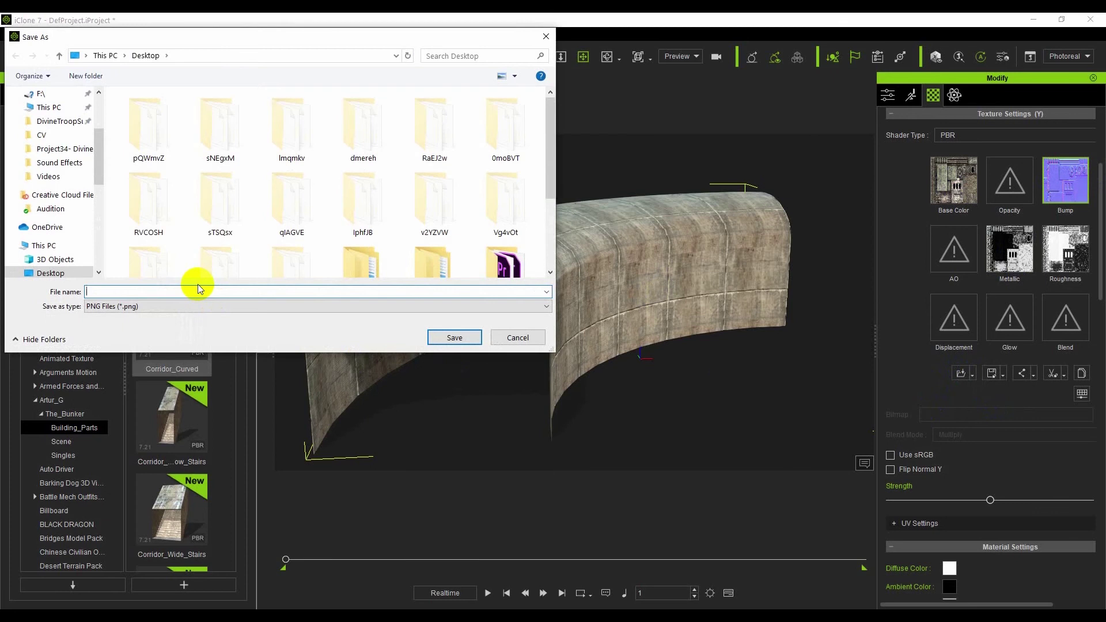
{"action": "type", "text": "TUn"}
{"action": "key", "text": "BackSpace"}
{"action": "key", "text": "BackSpace"}
{"action": "type", "text": "unnel"}
{"action": "left_click", "coordinate": [443, 338]}
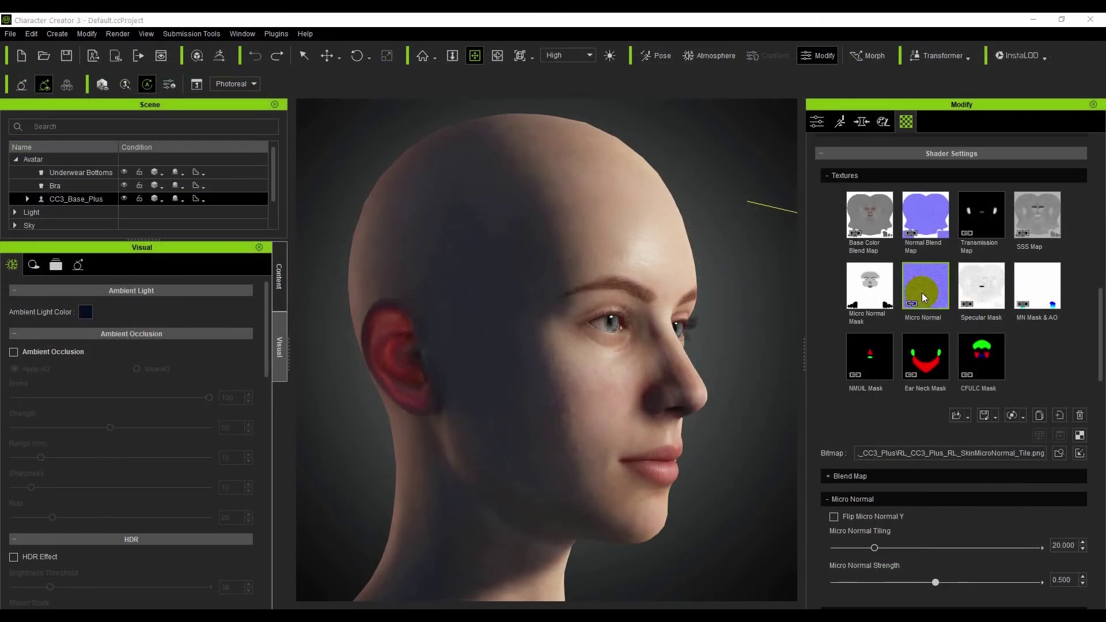
Step: Switch to Character Creator and load Tunnel Textures.png from the Desktop as the head's Micro Normal texture
{"action": "left_click", "coordinate": [921, 294]}
{"action": "scroll", "coordinate": [320, 288], "scroll_direction": "down", "scroll_amount": 2}
{"action": "double_click", "coordinate": [321, 363]}
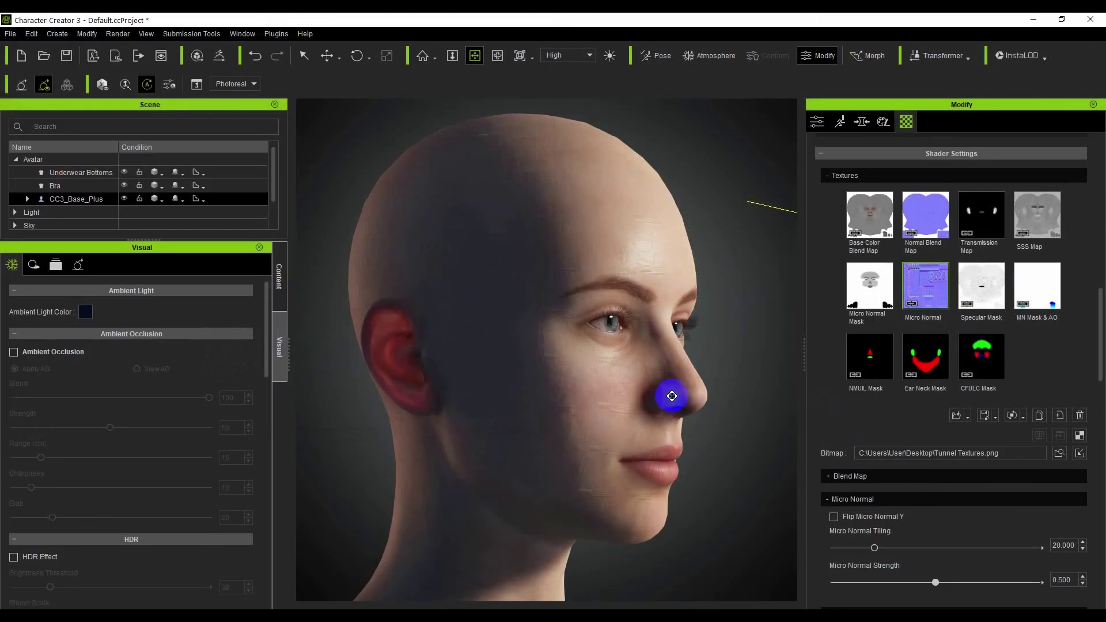
{"action": "right_click_drag", "start_coordinate": [671, 396], "coordinate": [716, 424]}
{"action": "scroll", "coordinate": [980, 460], "scroll_direction": "down", "scroll_amount": 1}
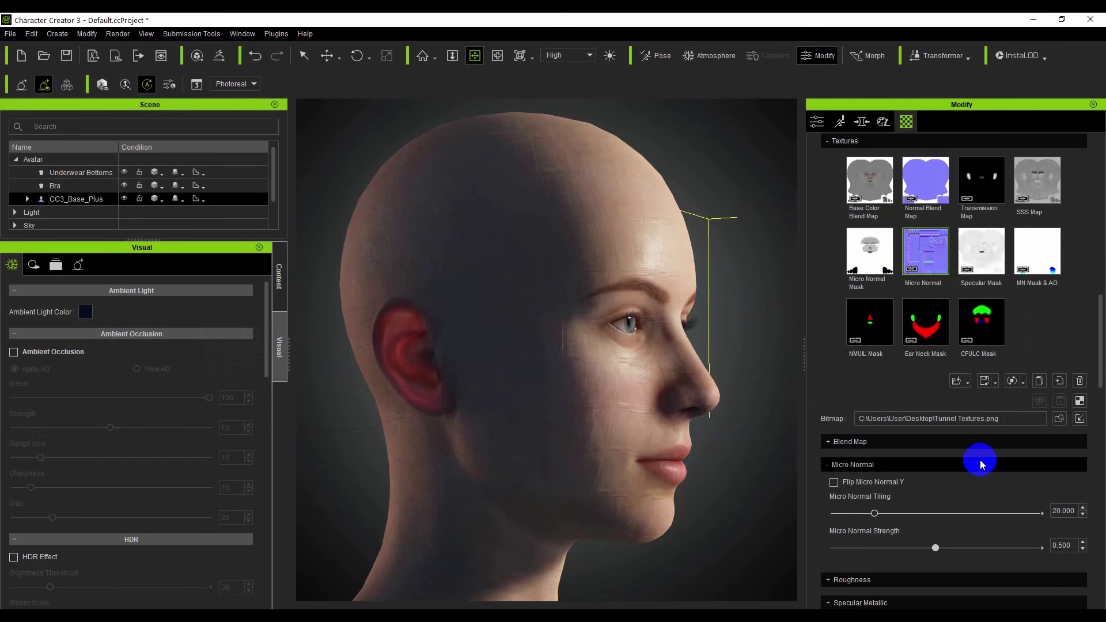
Step: Set the Micro Normal Strength to 1.000, keep the tiling at 20, and view the texture around the face
{"action": "left_click_drag", "start_coordinate": [936, 548], "coordinate": [1089, 555]}
{"action": "right_click_drag", "start_coordinate": [753, 444], "coordinate": [449, 368]}
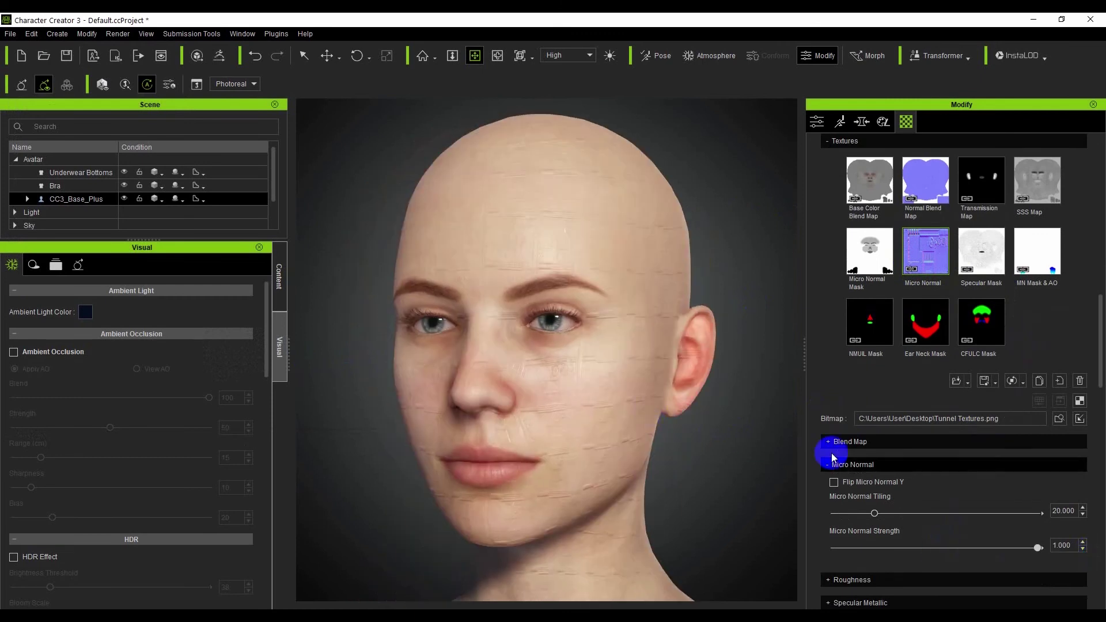
{"action": "mouse_move", "coordinate": [874, 513]}
{"action": "left_mouse_down"}
{"action": "mouse_move", "coordinate": [924, 517]}
{"action": "mouse_move", "coordinate": [878, 514]}
{"action": "left_mouse_up"}
{"action": "right_click_drag", "start_coordinate": [535, 349], "coordinate": [840, 375]}
Step: Turn the Micro Normal Mask fully white by setting its brightness to 100, and view the head with the new mask
{"action": "left_click", "coordinate": [871, 254]}
{"action": "left_click", "coordinate": [1039, 401]}
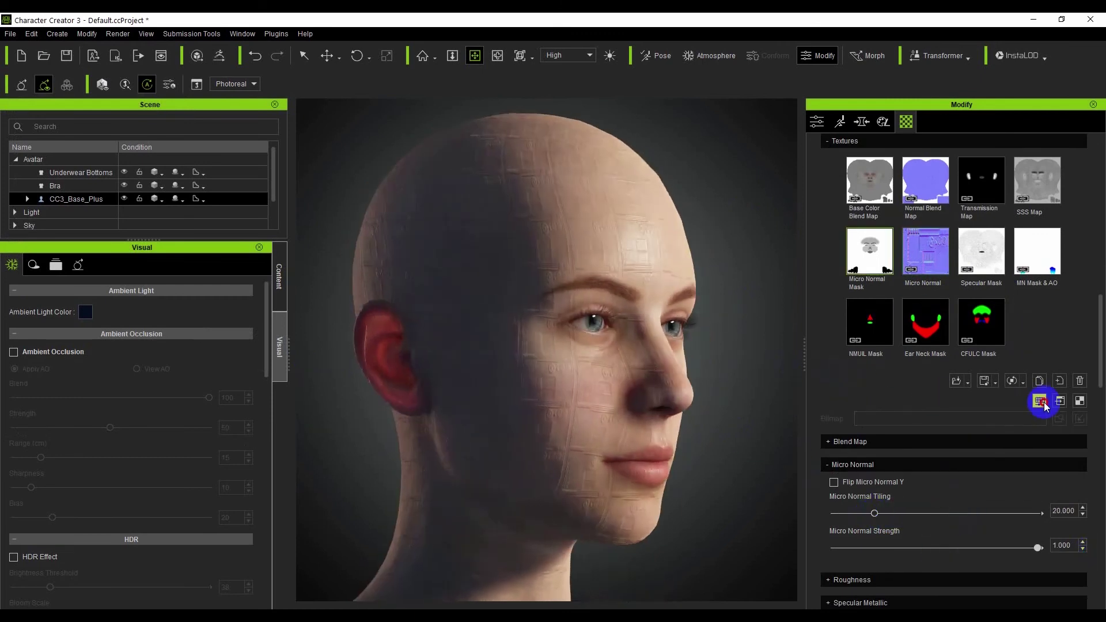
{"action": "left_click_drag", "start_coordinate": [349, 294], "coordinate": [445, 305]}
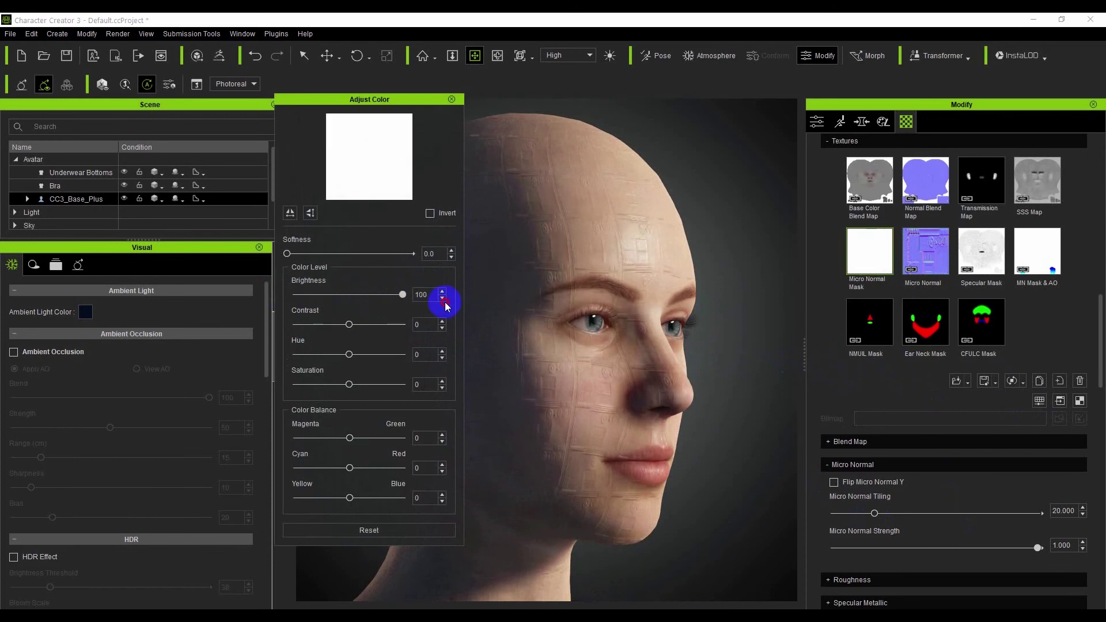
{"action": "left_click", "coordinate": [451, 99]}
{"action": "right_click_drag", "start_coordinate": [458, 202], "coordinate": [665, 304]}
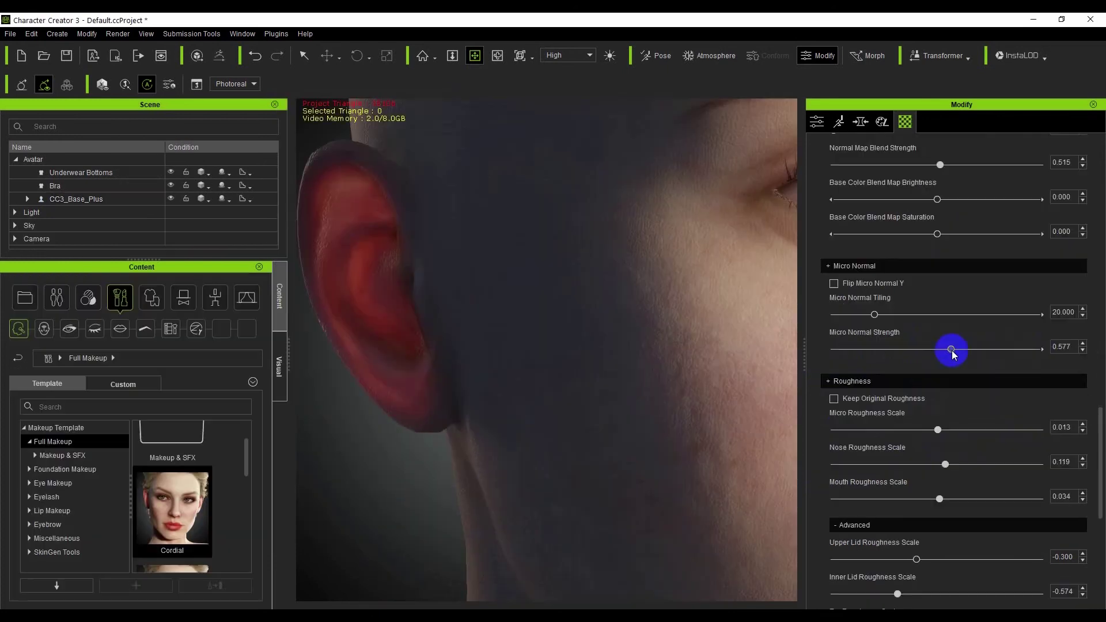
Step: Set the Micro Normal Strength to about 0.531 on the head with the default micro normal texture
{"action": "mouse_move", "coordinate": [951, 349]}
{"action": "left_mouse_down"}
{"action": "mouse_move", "coordinate": [1020, 349]}
{"action": "mouse_move", "coordinate": [955, 358]}
{"action": "left_mouse_up"}
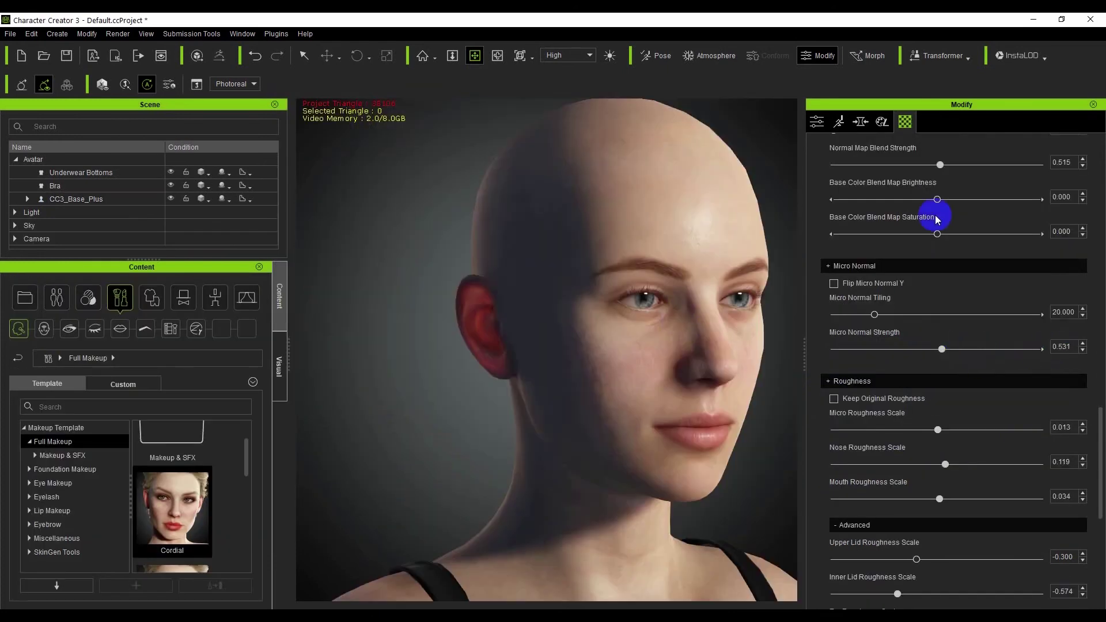
{"action": "scroll", "coordinate": [939, 230], "scroll_direction": "up", "scroll_amount": 5}
{"action": "scroll", "coordinate": [967, 380], "scroll_direction": "down", "scroll_amount": 4}
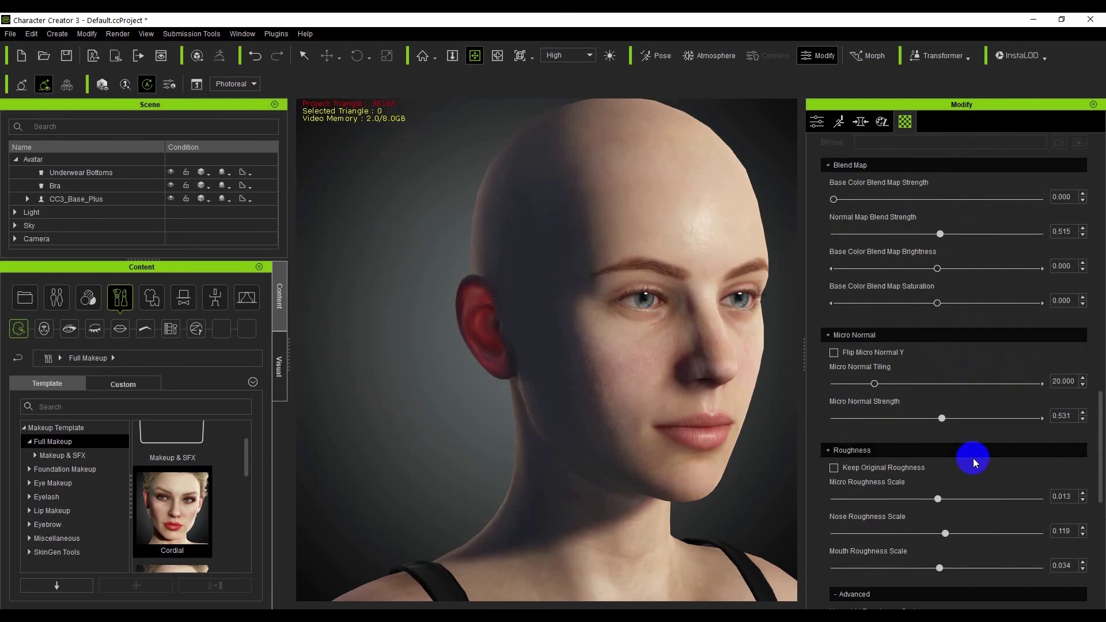
{"action": "scroll", "coordinate": [977, 438], "scroll_direction": "up", "scroll_amount": 5}
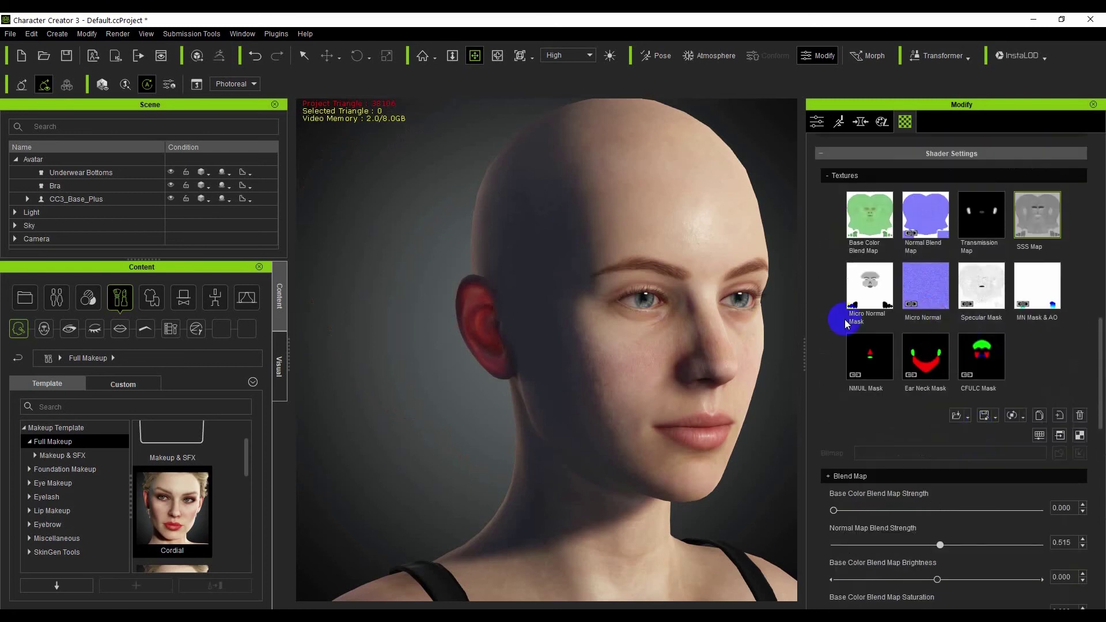
Step: Select the Specular Mask texture and raise the Micro Roughness Scale to about 0.832
{"action": "mouse_move", "coordinate": [999, 283]}
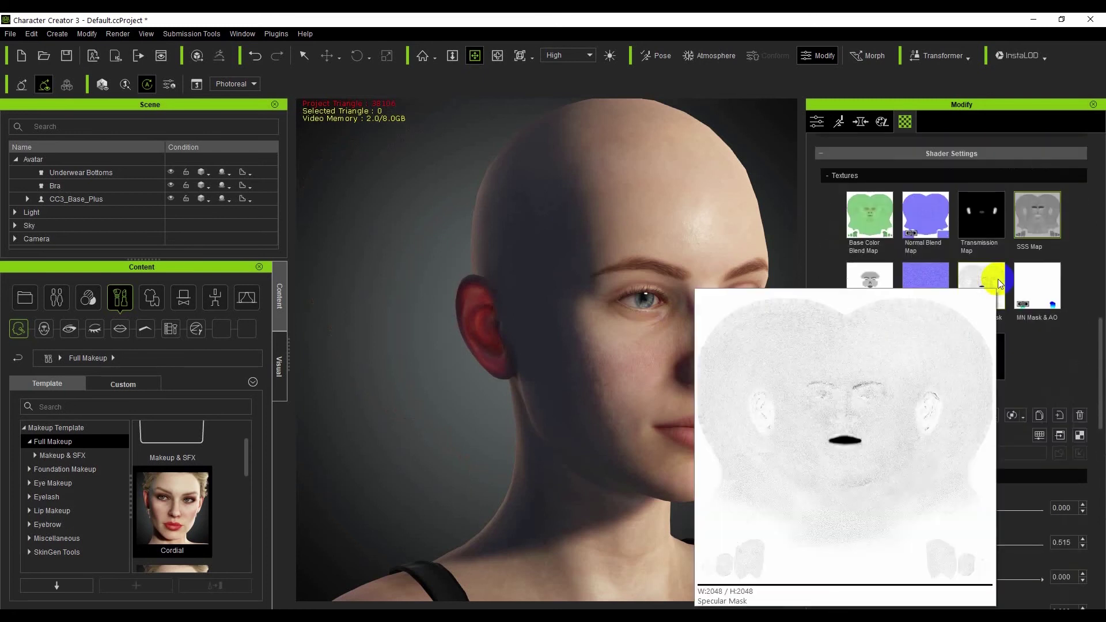
{"action": "scroll", "coordinate": [951, 363], "scroll_direction": "down", "scroll_amount": 5}
{"action": "left_click", "coordinate": [996, 500]}
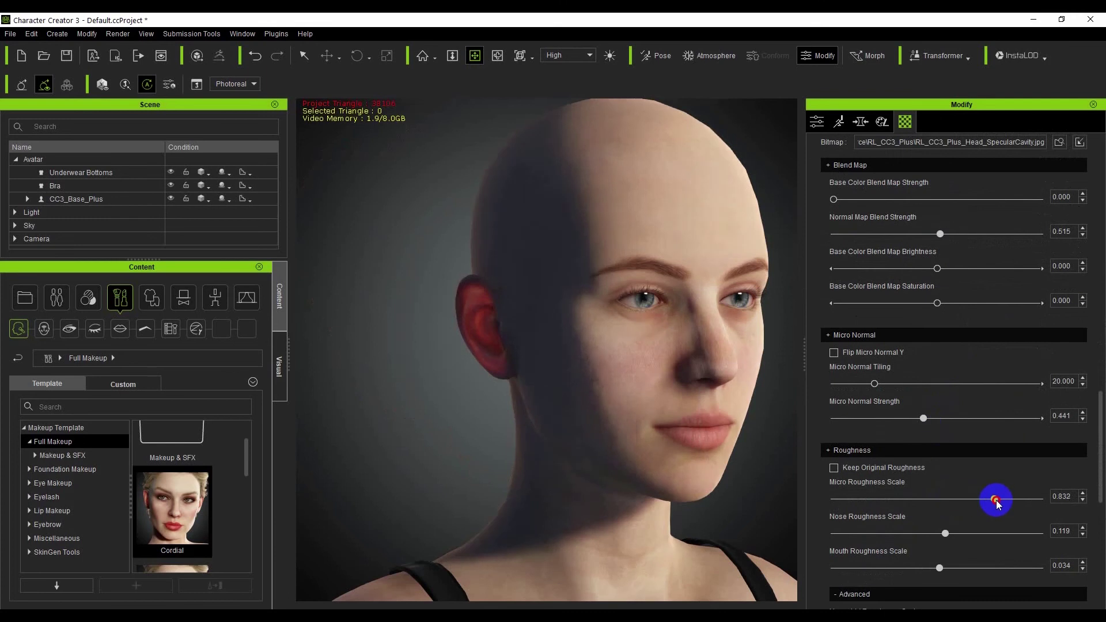
Step: Lower the Micro Roughness Scale to -0.076 and look through the advanced roughness scales and mask textures
{"action": "mouse_move", "coordinate": [998, 502]}
{"action": "left_mouse_down"}
{"action": "mouse_move", "coordinate": [937, 501]}
{"action": "mouse_move", "coordinate": [928, 488]}
{"action": "left_mouse_up"}
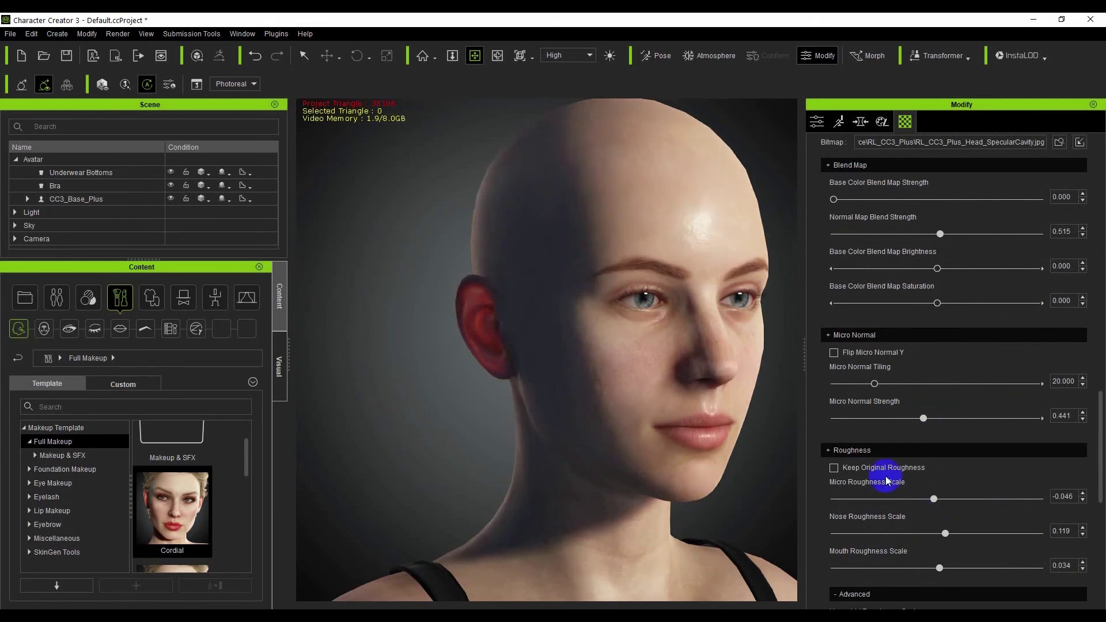
{"action": "scroll", "coordinate": [927, 519], "scroll_direction": "down", "scroll_amount": 3}
{"action": "scroll", "coordinate": [887, 499], "scroll_direction": "down", "scroll_amount": 2}
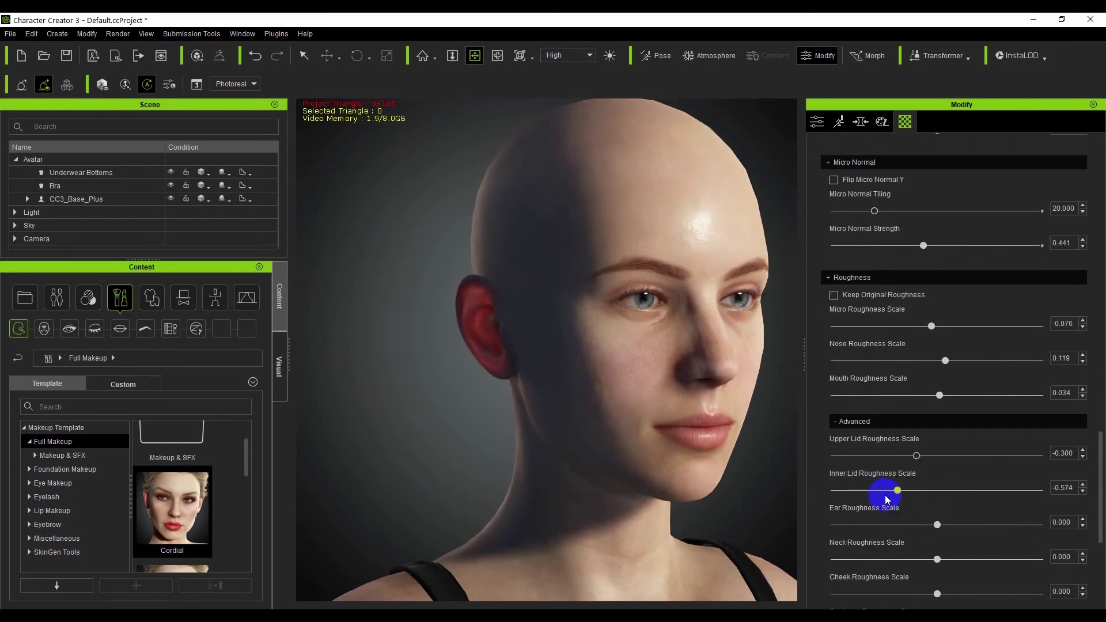
{"action": "scroll", "coordinate": [887, 499], "scroll_direction": "down", "scroll_amount": 2}
{"action": "scroll", "coordinate": [886, 500], "scroll_direction": "down", "scroll_amount": 3}
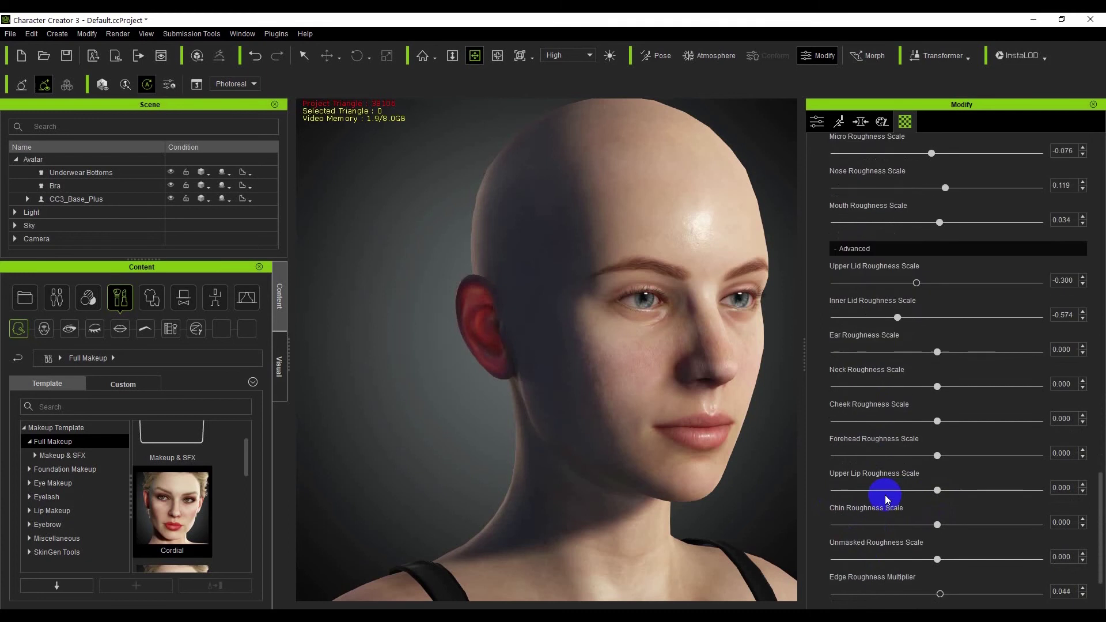
{"action": "scroll", "coordinate": [1008, 330], "scroll_direction": "up", "scroll_amount": 15}
{"action": "scroll", "coordinate": [1008, 328], "scroll_direction": "up", "scroll_amount": 3}
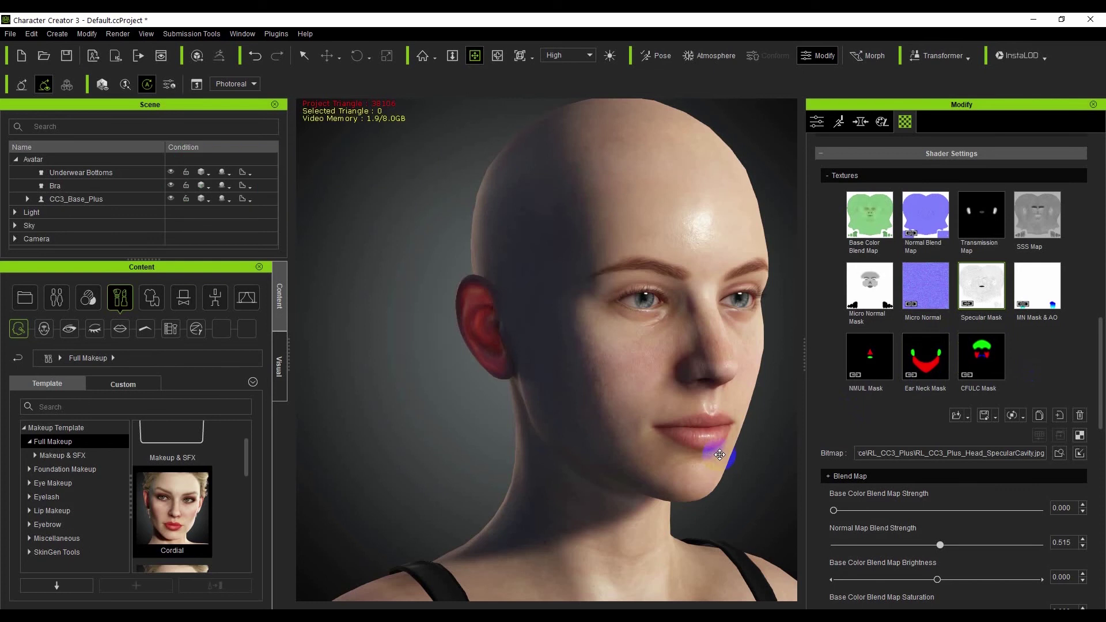
{"action": "left_click", "coordinate": [1031, 297]}
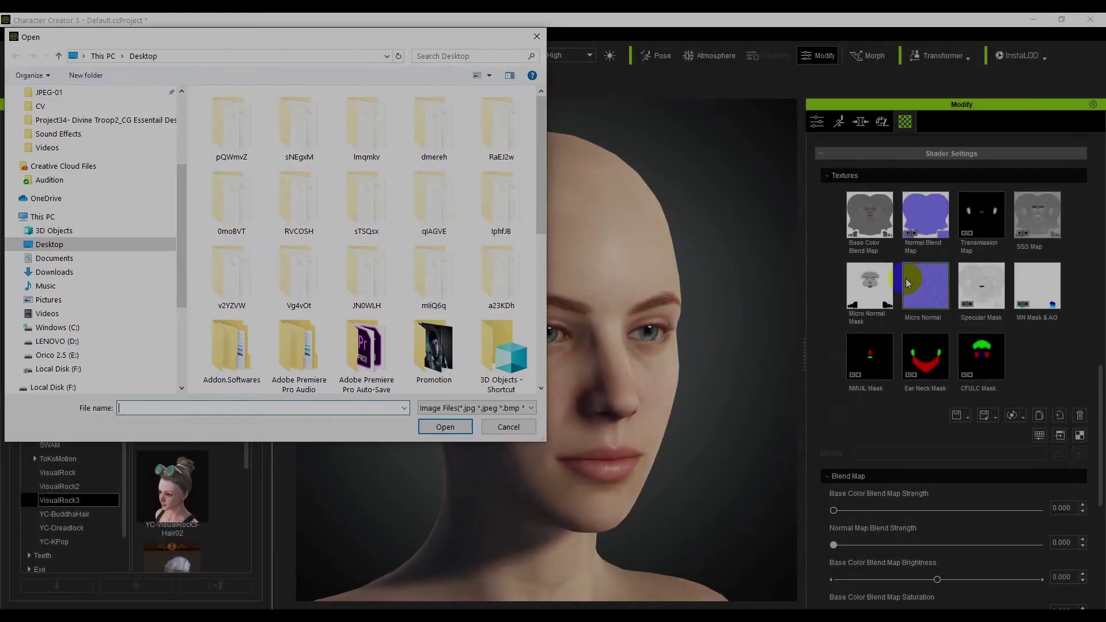
Step: Set the Base Color Blend Map Strength to 0.651 and tint the Base Color Blend Map texture purple
{"action": "scroll", "coordinate": [265, 230], "scroll_direction": "down", "scroll_amount": 5}
{"action": "double_click", "coordinate": [265, 148]}
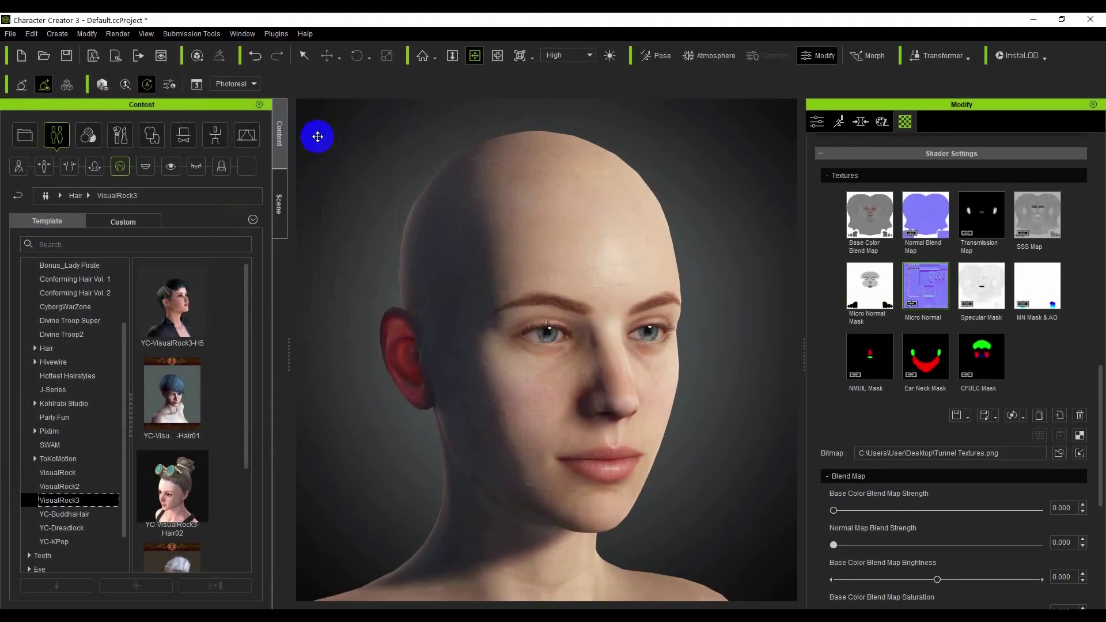
{"action": "scroll", "coordinate": [908, 489], "scroll_direction": "down", "scroll_amount": 1}
{"action": "left_click_drag", "start_coordinate": [967, 480], "coordinate": [968, 476]}
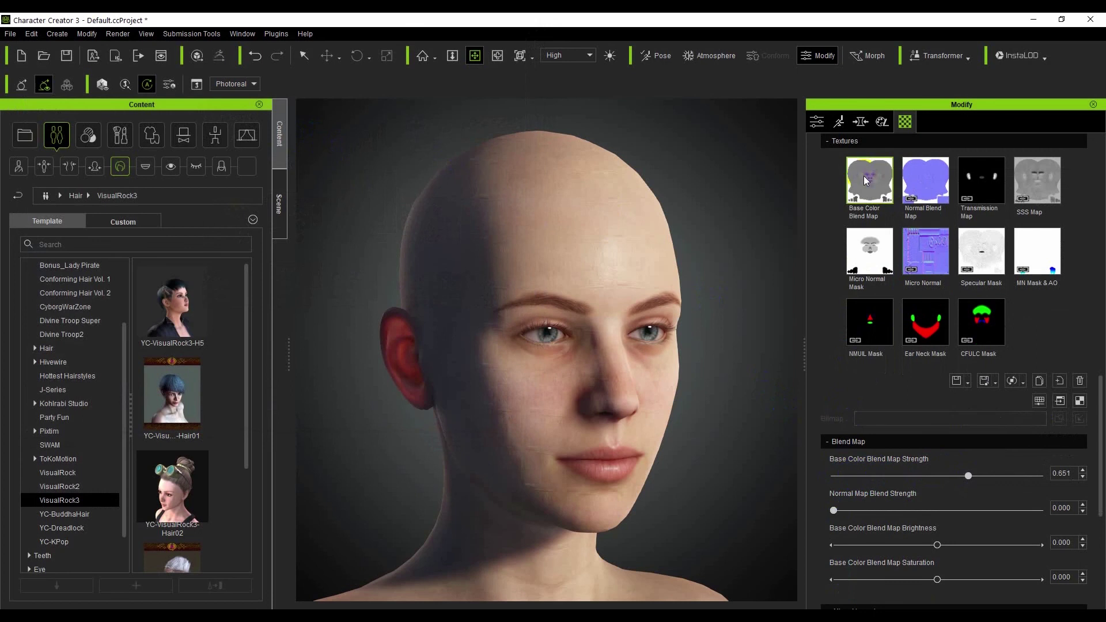
{"action": "left_click", "coordinate": [869, 180]}
{"action": "left_click", "coordinate": [1038, 402]}
{"action": "left_click", "coordinate": [636, 118]}
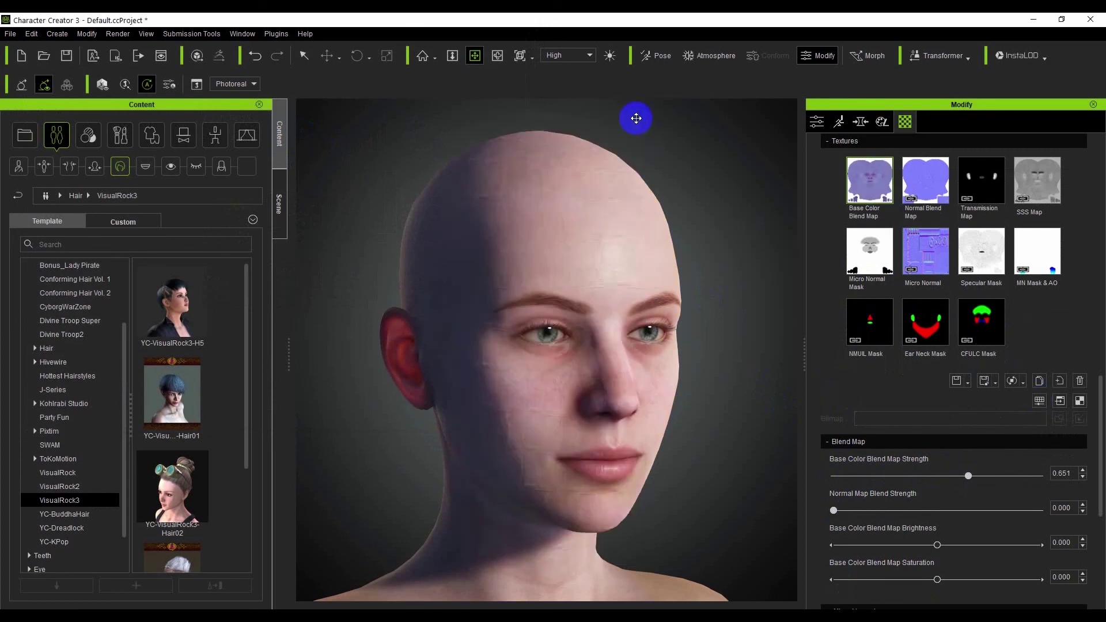
Step: Set Base Color Blend Map Strength to 1.000, Normal Map Blend Strength to 0.594 and Micro Normal Strength to 0.929
{"action": "left_click", "coordinate": [924, 269]}
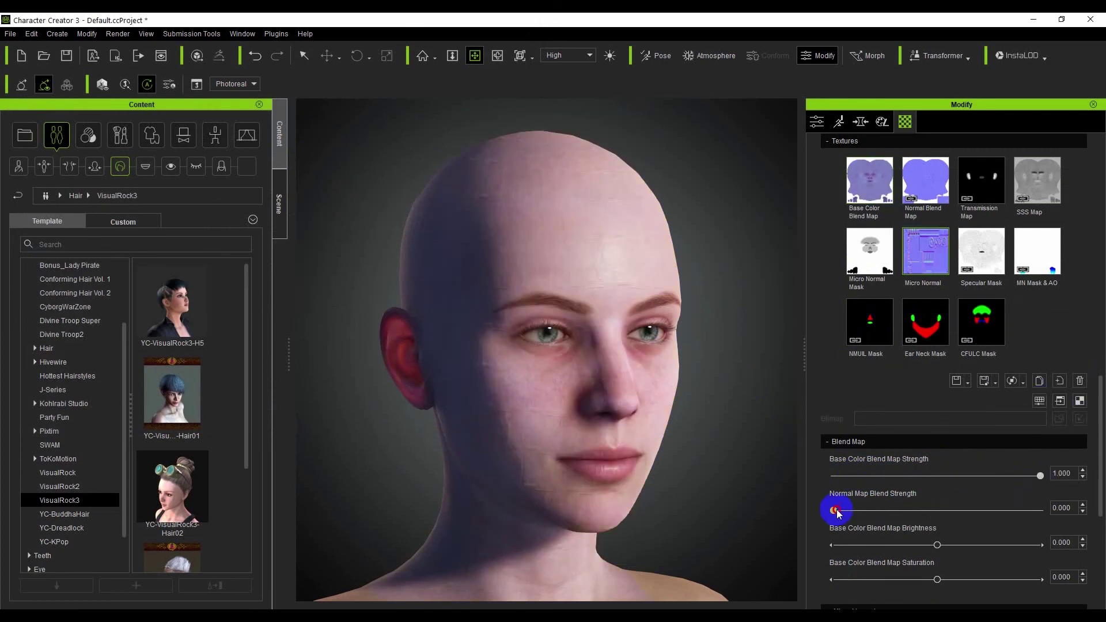
{"action": "scroll", "coordinate": [940, 546], "scroll_direction": "down", "scroll_amount": 5}
{"action": "left_click", "coordinate": [828, 442]}
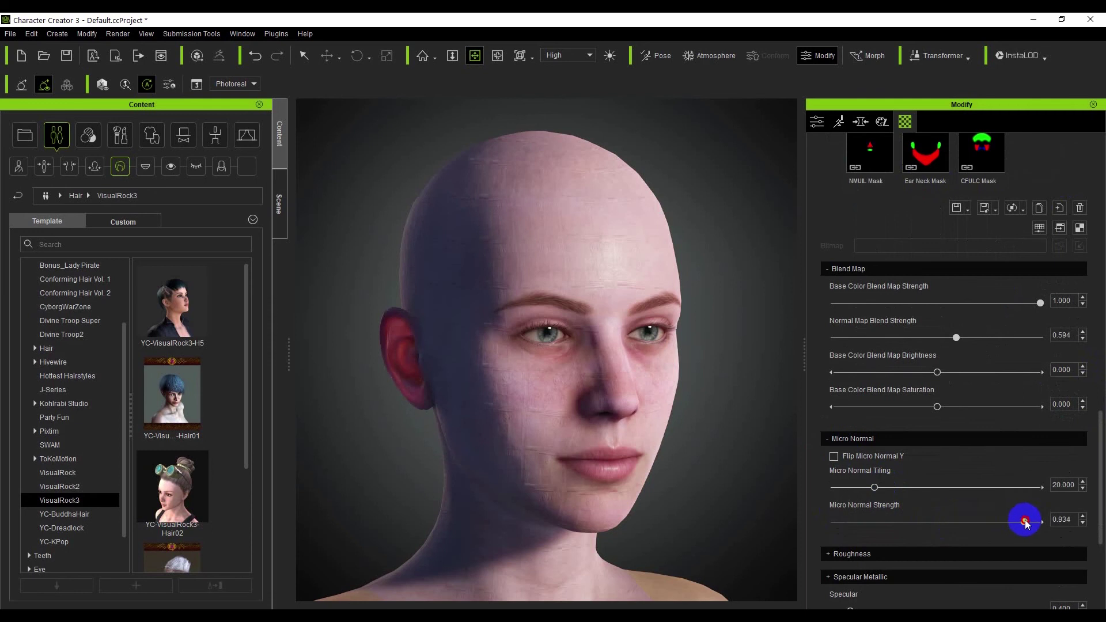
{"action": "left_click_drag", "start_coordinate": [1026, 522], "coordinate": [1023, 522]}
Step: Set the micro, nose and mouth roughness scales to -0.021, 0.579 and 0.021, and raise Specular to 1.070
{"action": "scroll", "coordinate": [830, 494], "scroll_direction": "down", "scroll_amount": 1}
{"action": "left_click", "coordinate": [829, 483]}
{"action": "scroll", "coordinate": [876, 518], "scroll_direction": "down", "scroll_amount": 1}
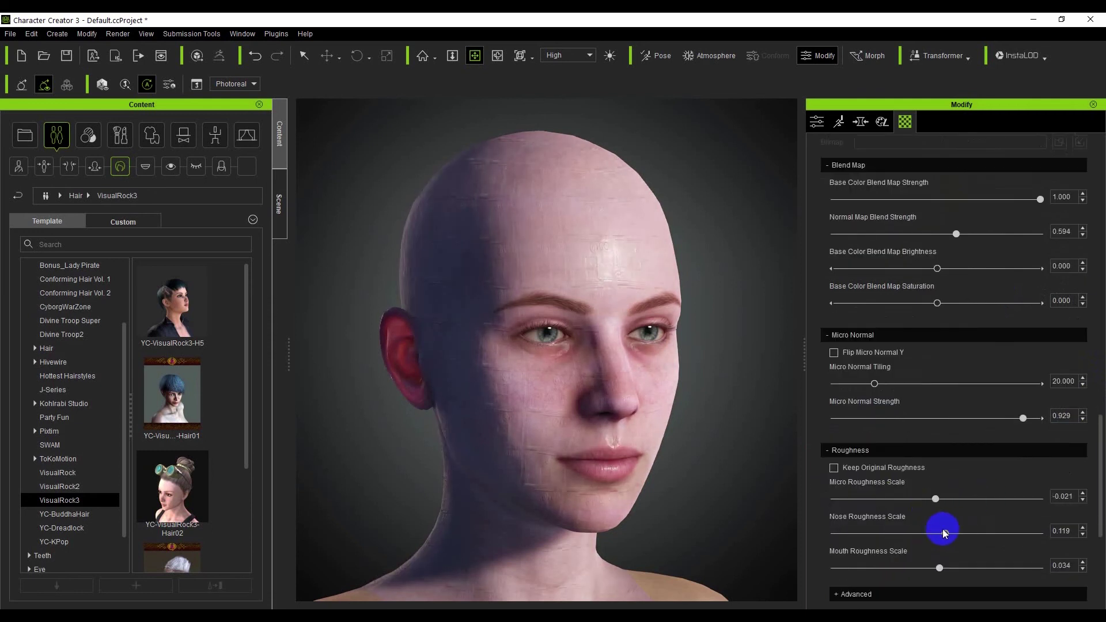
{"action": "left_click_drag", "start_coordinate": [935, 569], "coordinate": [935, 569]}
{"action": "scroll", "coordinate": [821, 518], "scroll_direction": "down", "scroll_amount": 5}
{"action": "left_click_drag", "start_coordinate": [854, 486], "coordinate": [869, 490]}
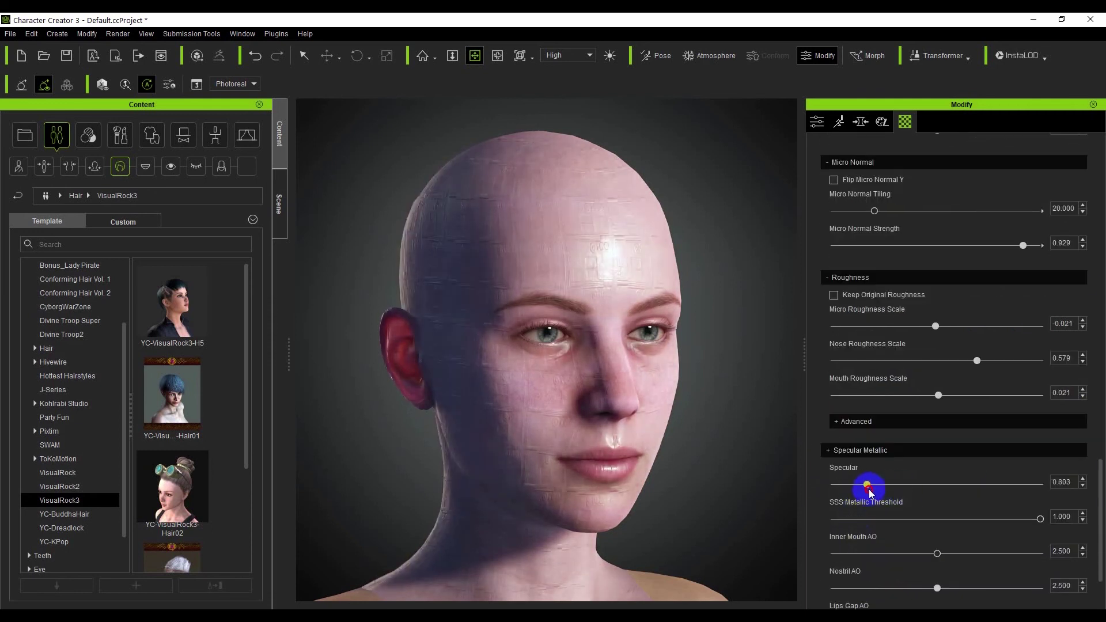
Step: Apply the YC-VisualRock3-H5 hair to the character and add the YC-VR3 hair accessory from the VisuaRock3 head accessories
{"action": "double_click", "coordinate": [180, 507]}
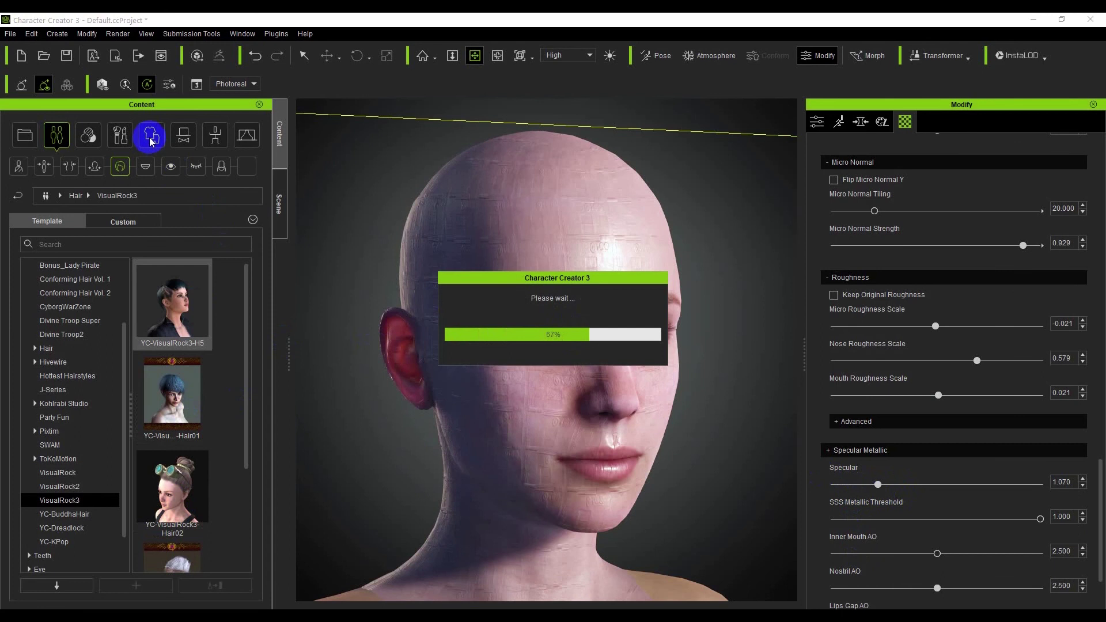
{"action": "left_click", "coordinate": [183, 135]}
{"action": "scroll", "coordinate": [76, 363], "scroll_direction": "down", "scroll_amount": 1}
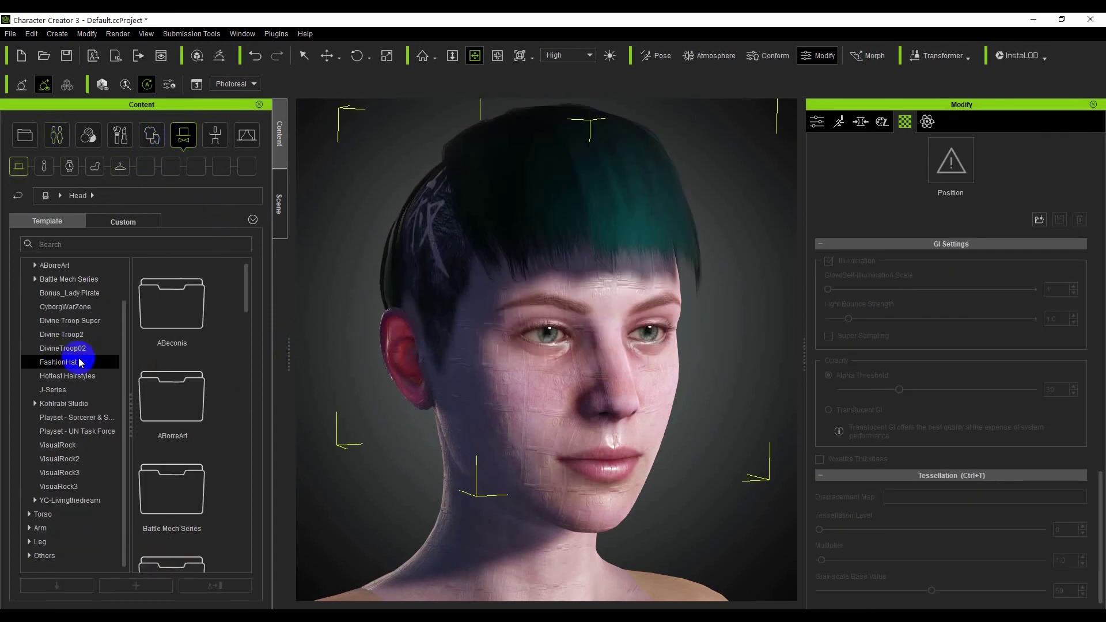
{"action": "scroll", "coordinate": [198, 376], "scroll_direction": "down", "scroll_amount": 2}
{"action": "left_click", "coordinate": [72, 322]}
{"action": "left_click", "coordinate": [68, 475]}
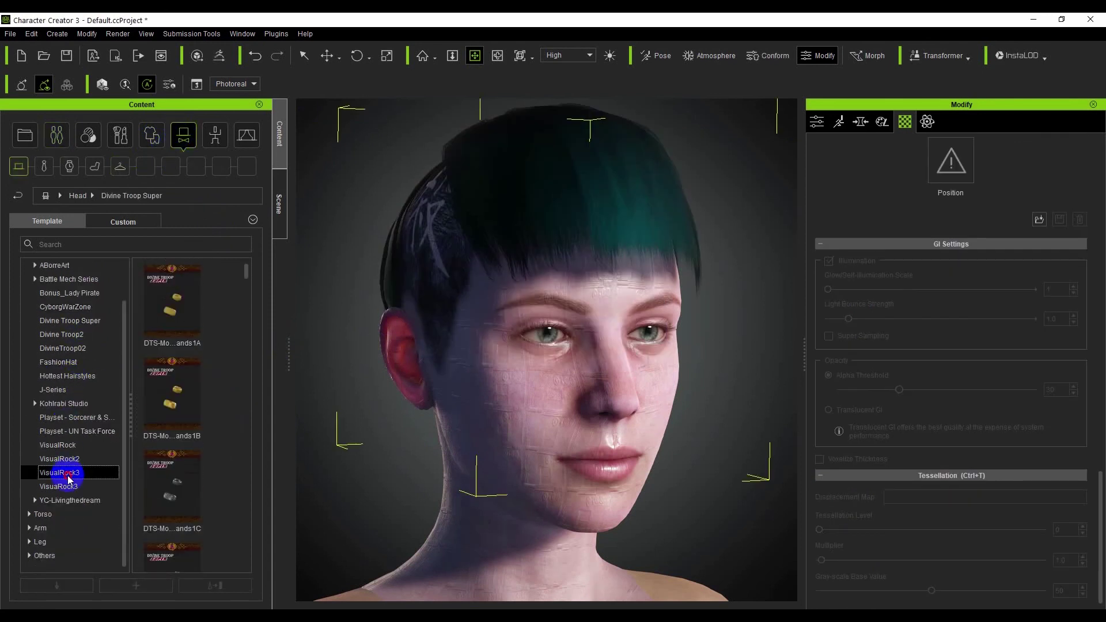
{"action": "left_click", "coordinate": [72, 488]}
{"action": "left_click_drag", "start_coordinate": [173, 300], "coordinate": [559, 270]}
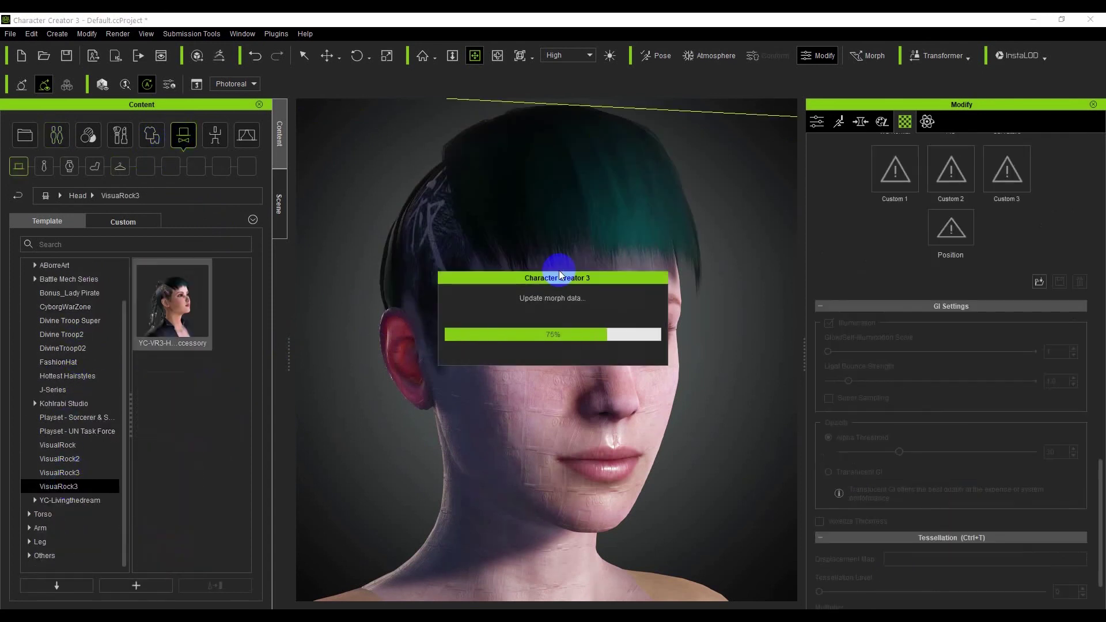
Step: Dress the character in the third body armor from the CyborgWarZone shirts
{"action": "left_click", "coordinate": [151, 135]}
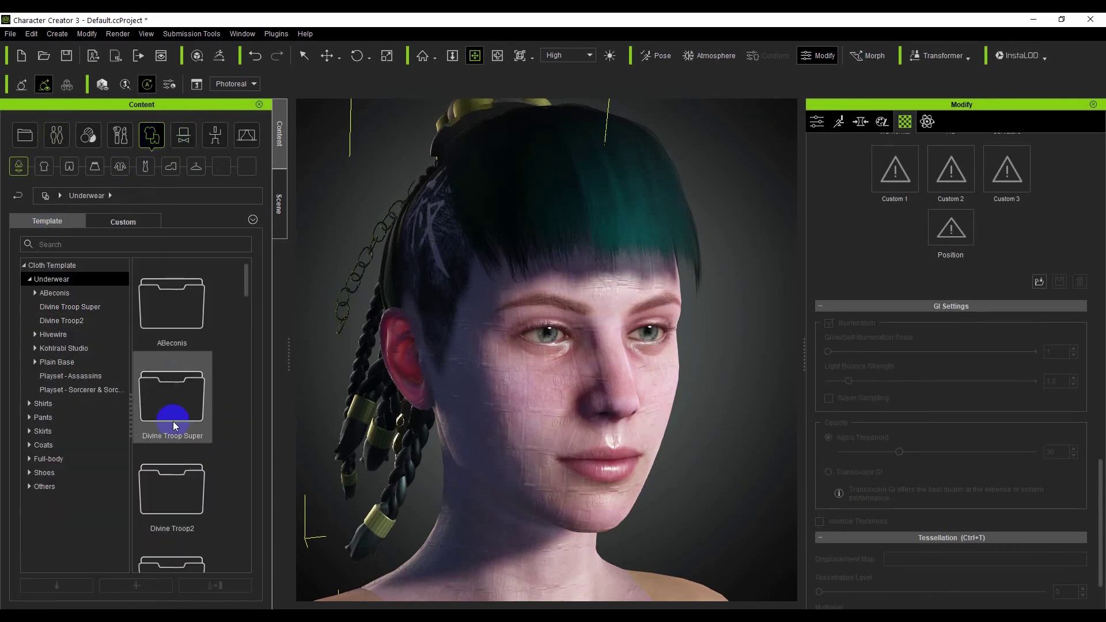
{"action": "scroll", "coordinate": [172, 425], "scroll_direction": "down", "scroll_amount": 1}
{"action": "left_click", "coordinate": [73, 334]}
{"action": "left_click", "coordinate": [44, 166]}
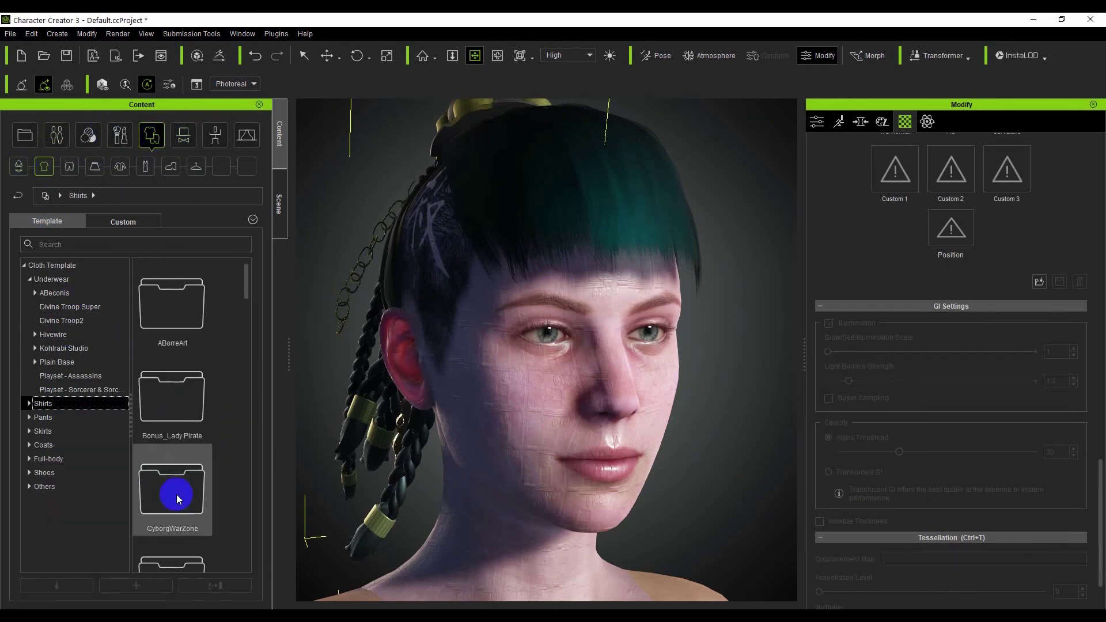
{"action": "double_click", "coordinate": [172, 494]}
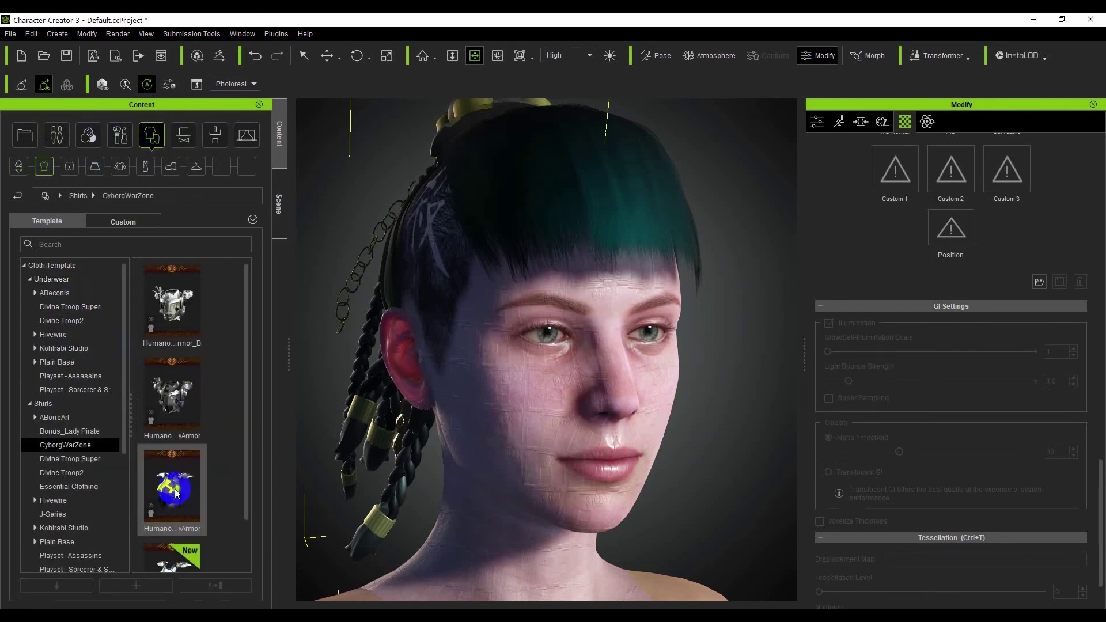
Step: Add the green strapped bodysuit from the CyborgWarZone full-body clothes, using the Fit Body Shape option
{"action": "left_click", "coordinate": [147, 167]}
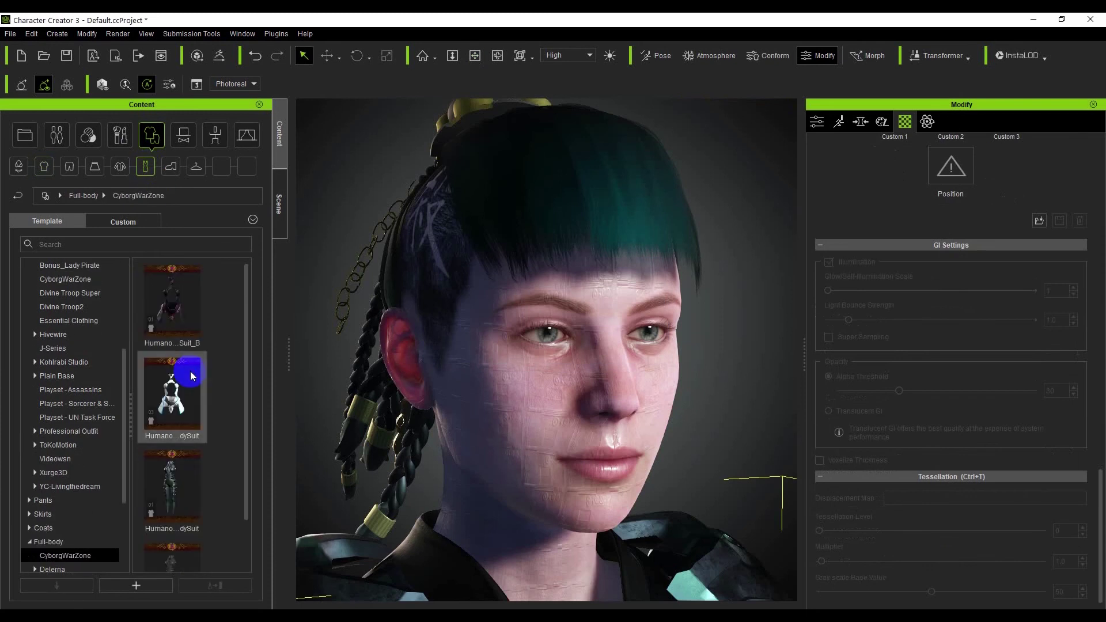
{"action": "left_click_drag", "start_coordinate": [185, 371], "coordinate": [548, 485]}
{"action": "left_click", "coordinate": [420, 333]}
{"action": "left_click", "coordinate": [457, 377]}
{"action": "left_click", "coordinate": [497, 355]}
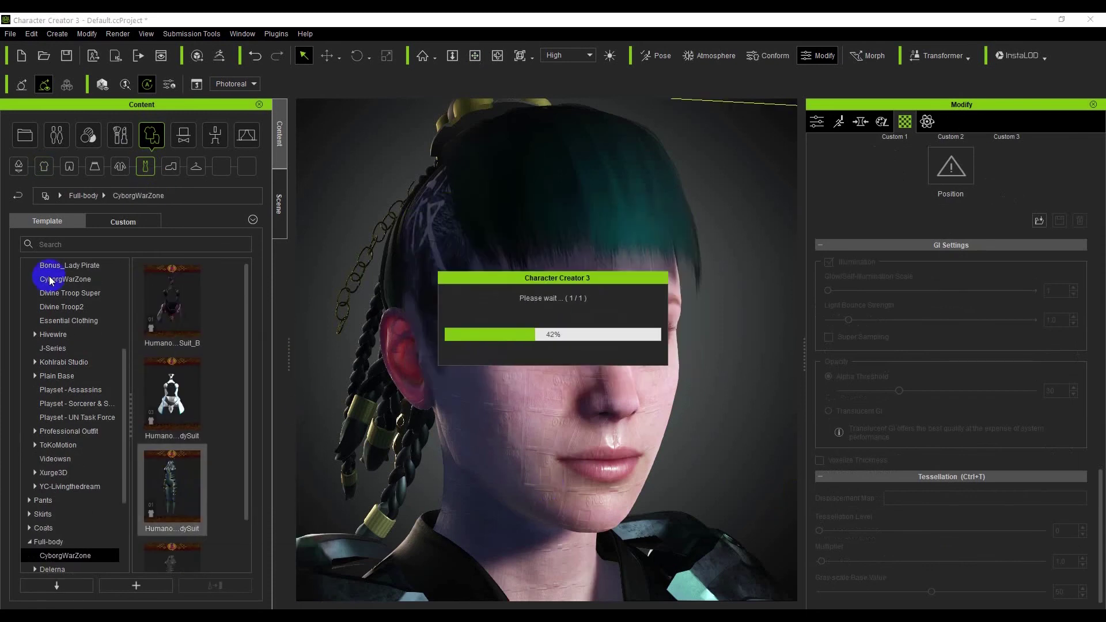
Step: Add the CyborgWarZone Right-V2 and Left-v2 arm pieces from the Others clothes, using the Keep Cloth Shape option
{"action": "left_click", "coordinate": [195, 167]}
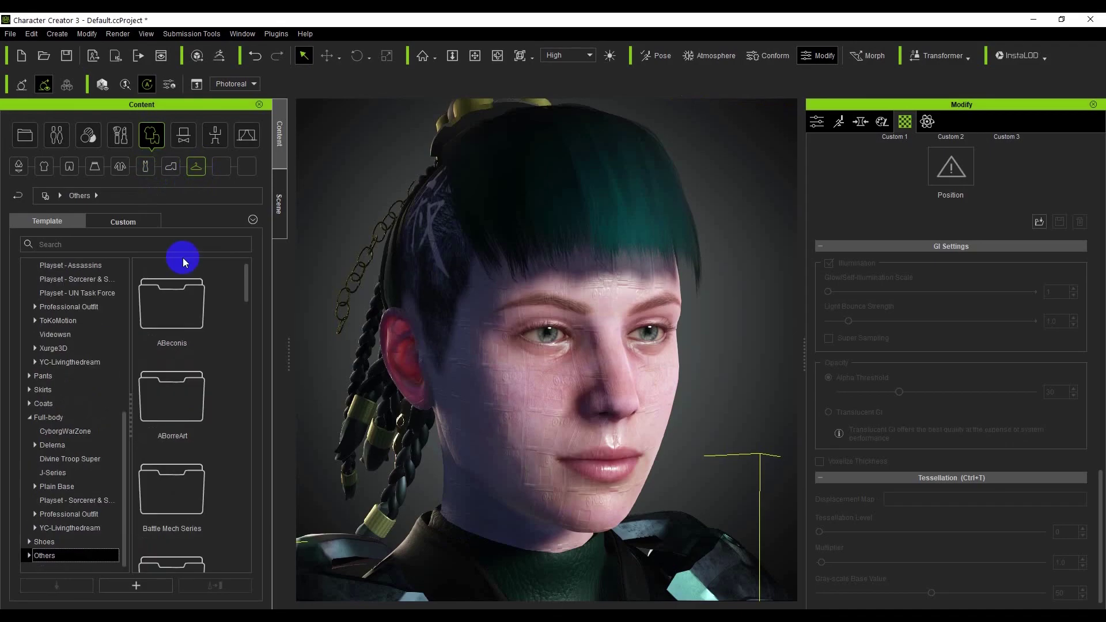
{"action": "scroll", "coordinate": [222, 372], "scroll_direction": "down", "scroll_amount": 3}
{"action": "double_click", "coordinate": [188, 393]}
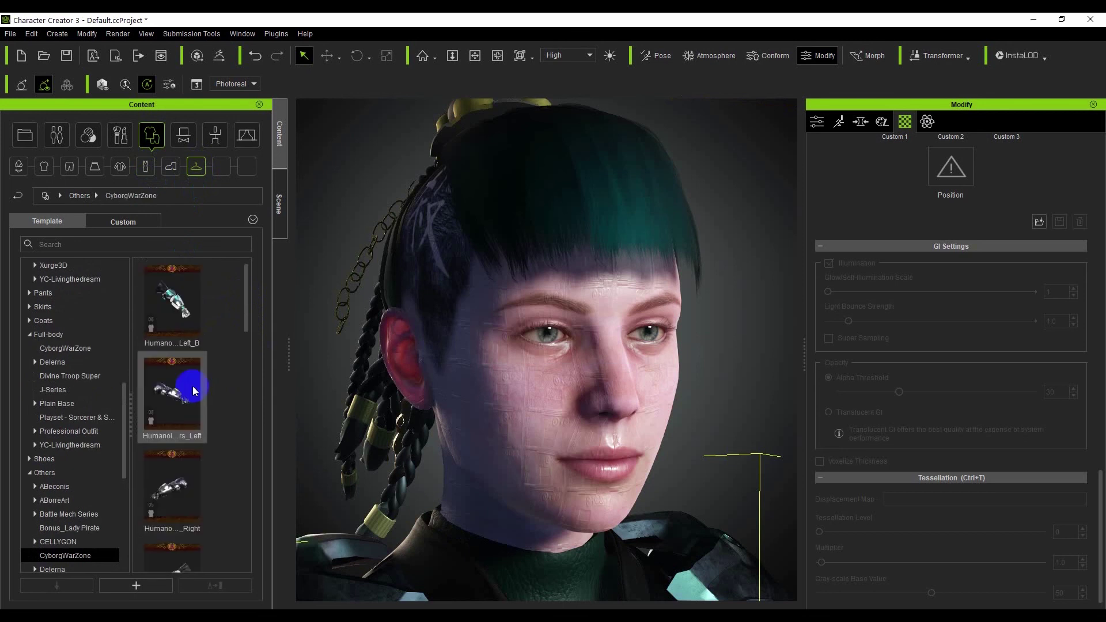
{"action": "scroll", "coordinate": [188, 469], "scroll_direction": "down", "scroll_amount": 5}
{"action": "left_click_drag", "start_coordinate": [196, 489], "coordinate": [514, 379]}
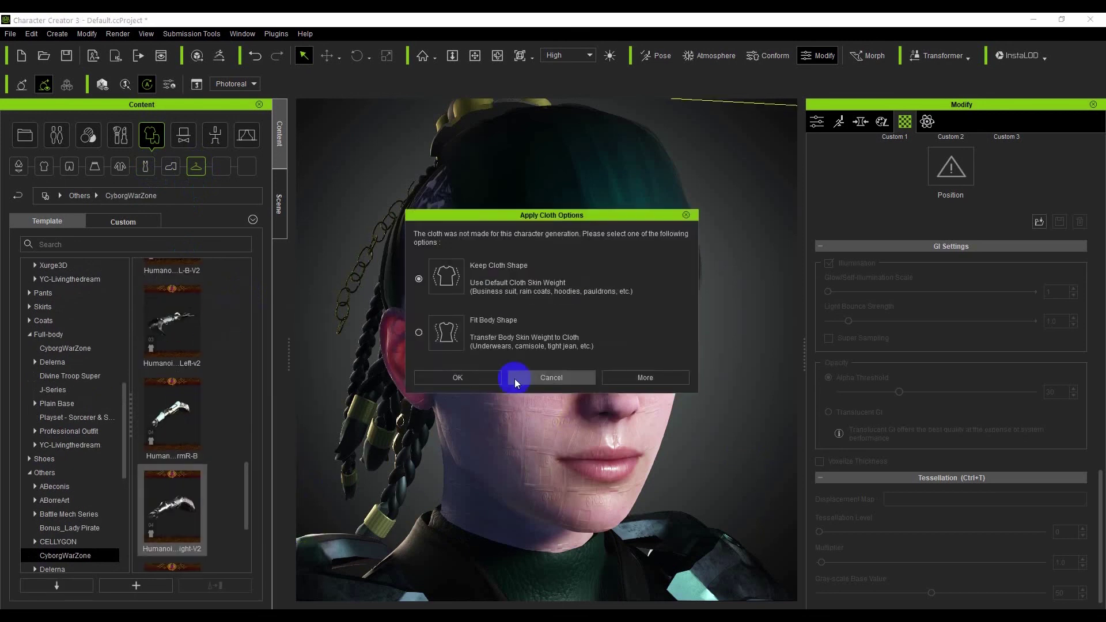
{"action": "left_click", "coordinate": [514, 379]}
{"action": "left_click_drag", "start_coordinate": [158, 330], "coordinate": [483, 375]}
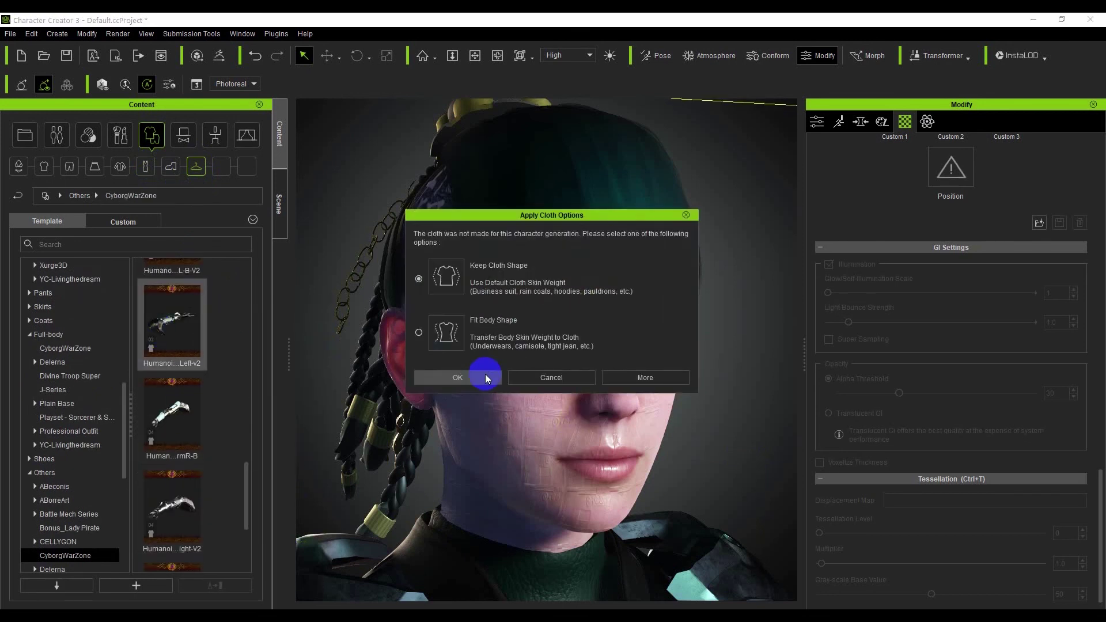
{"action": "left_click", "coordinate": [484, 375]}
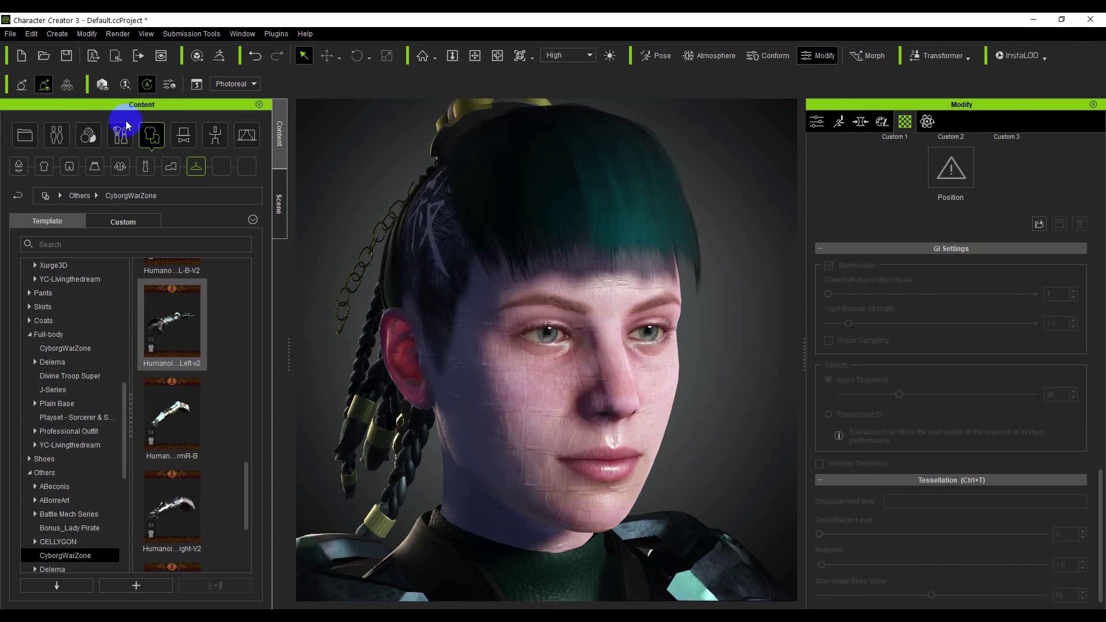
Step: Apply the Sci-fi full makeup from the 3_Special collection of Makeup & SFX to the face
{"action": "left_click", "coordinate": [89, 135]}
{"action": "left_click", "coordinate": [120, 134]}
{"action": "double_click", "coordinate": [185, 316]}
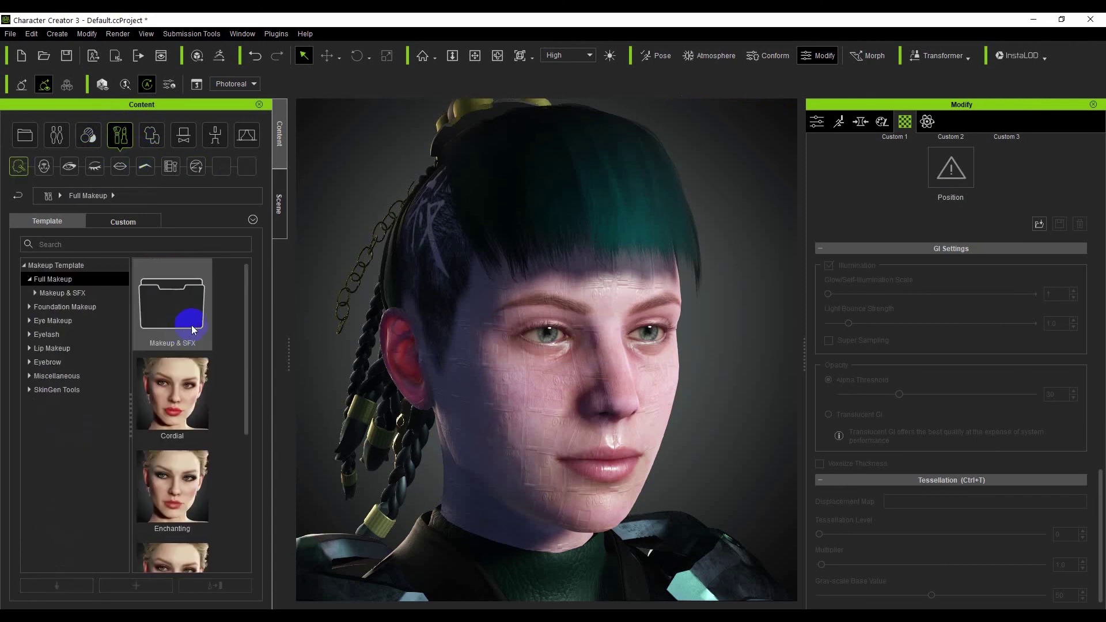
{"action": "double_click", "coordinate": [193, 445]}
{"action": "scroll", "coordinate": [193, 444], "scroll_direction": "down", "scroll_amount": 1}
{"action": "scroll", "coordinate": [196, 441], "scroll_direction": "down", "scroll_amount": 1}
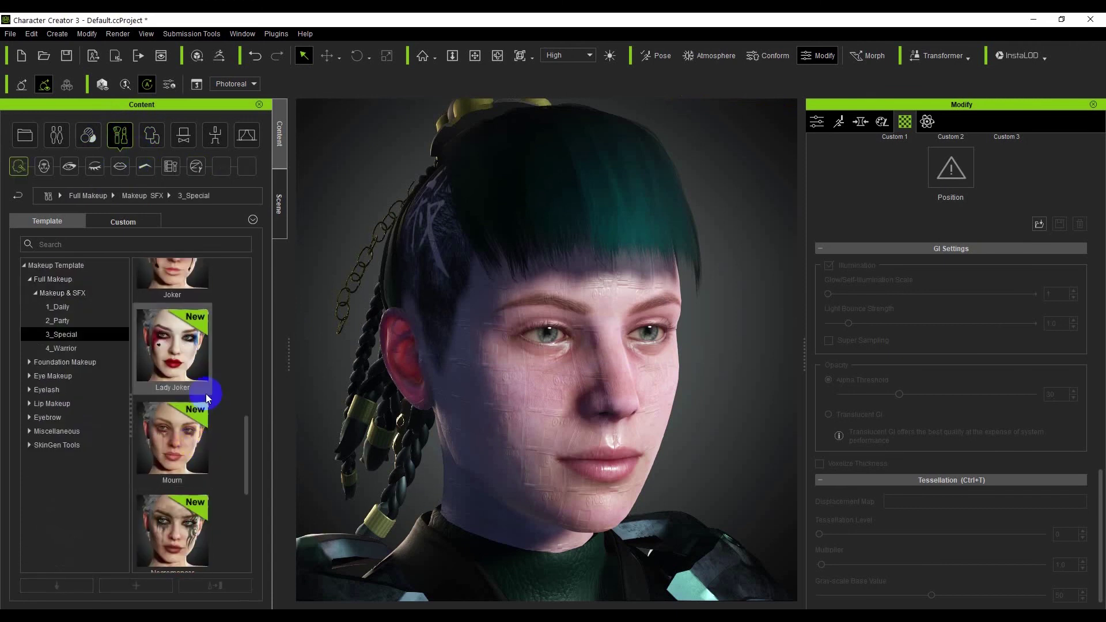
{"action": "left_click_drag", "start_coordinate": [245, 462], "coordinate": [243, 501]}
{"action": "left_click_drag", "start_coordinate": [187, 481], "coordinate": [637, 435]}
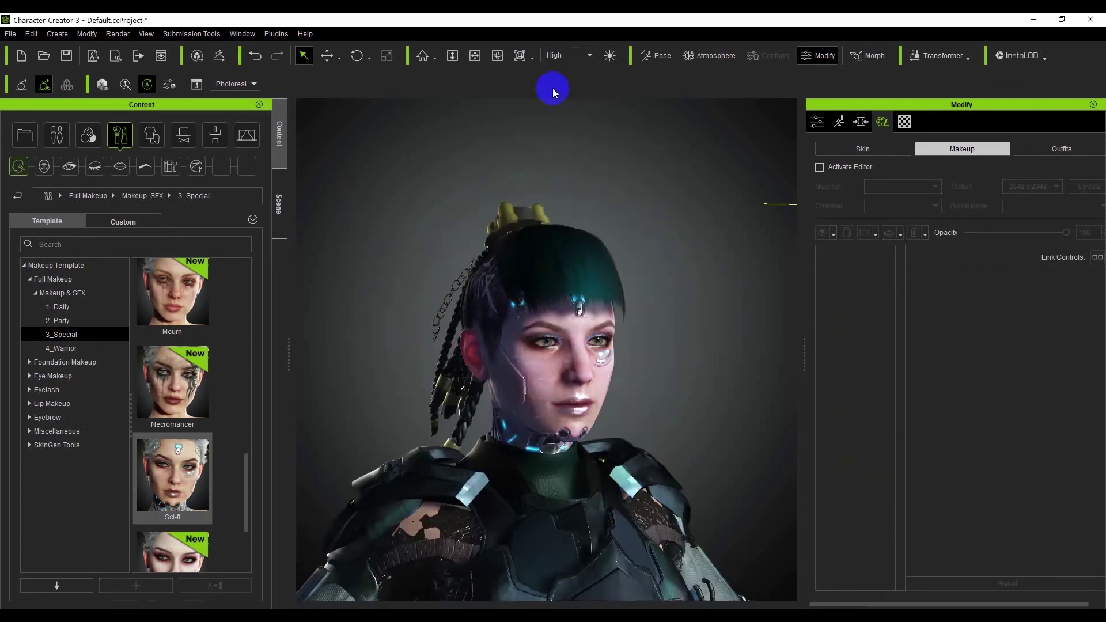
Step: Reframe the view to show the character from the head down to the thighs and select her body
{"action": "left_click", "coordinate": [475, 56]}
{"action": "left_click_drag", "start_coordinate": [544, 429], "coordinate": [570, 217]}
{"action": "scroll", "coordinate": [597, 311], "scroll_direction": "down", "scroll_amount": 5}
{"action": "left_click_drag", "start_coordinate": [598, 312], "coordinate": [598, 323]}
{"action": "left_click", "coordinate": [305, 56]}
{"action": "left_click", "coordinate": [623, 423]}
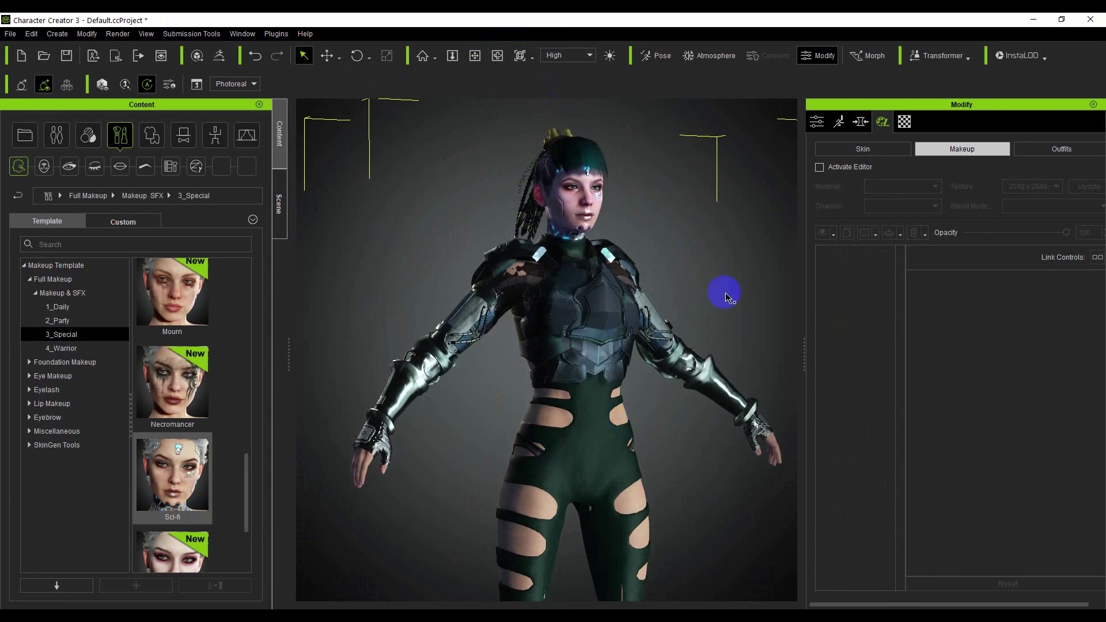
Step: Set the diffuse color of the leg skin material to light lavender
{"action": "left_click", "coordinate": [904, 122]}
{"action": "scroll", "coordinate": [870, 357], "scroll_direction": "up", "scroll_amount": 20}
{"action": "left_click", "coordinate": [921, 156]}
{"action": "scroll", "coordinate": [939, 399], "scroll_direction": "down", "scroll_amount": 7}
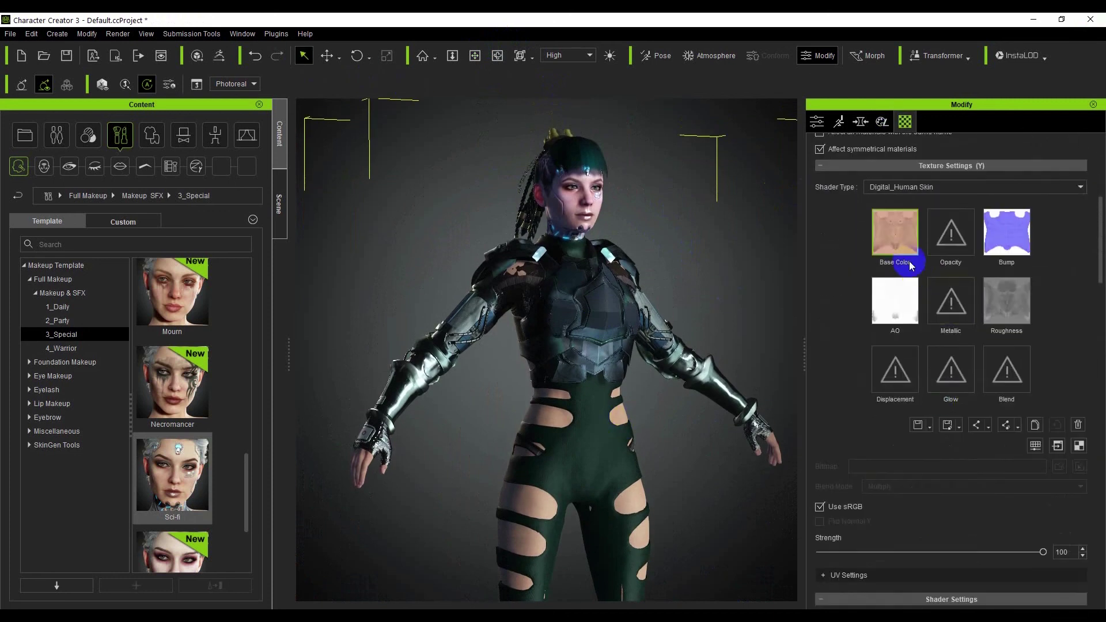
{"action": "scroll", "coordinate": [911, 265], "scroll_direction": "down", "scroll_amount": 20}
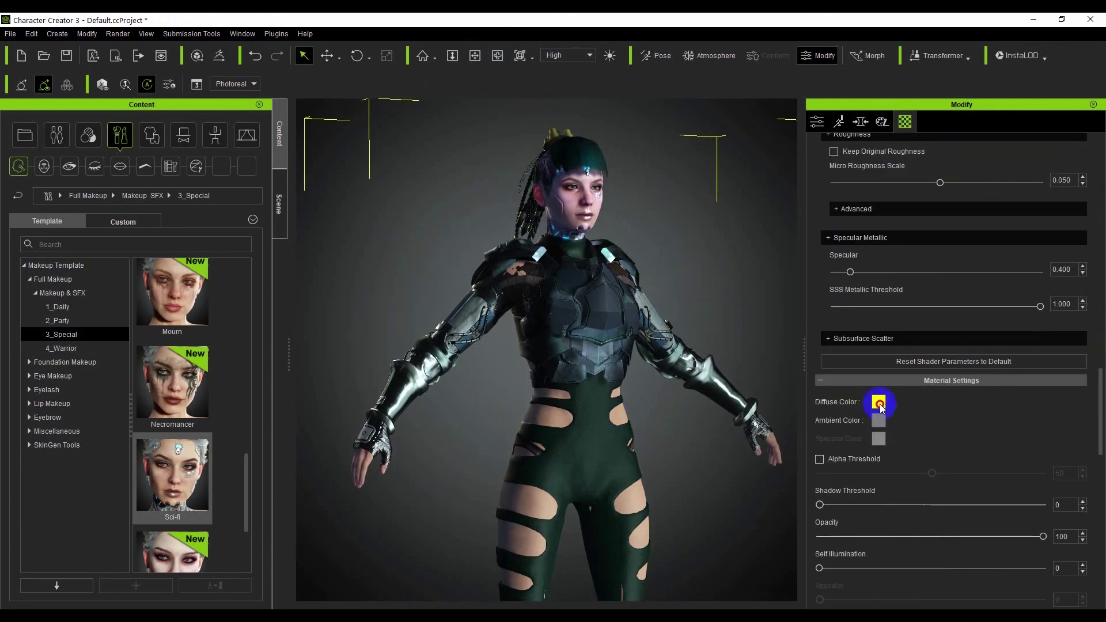
{"action": "left_click", "coordinate": [878, 403]}
{"action": "left_click", "coordinate": [580, 288]}
{"action": "left_click", "coordinate": [617, 424]}
{"action": "scroll", "coordinate": [873, 183], "scroll_direction": "up", "scroll_amount": 1}
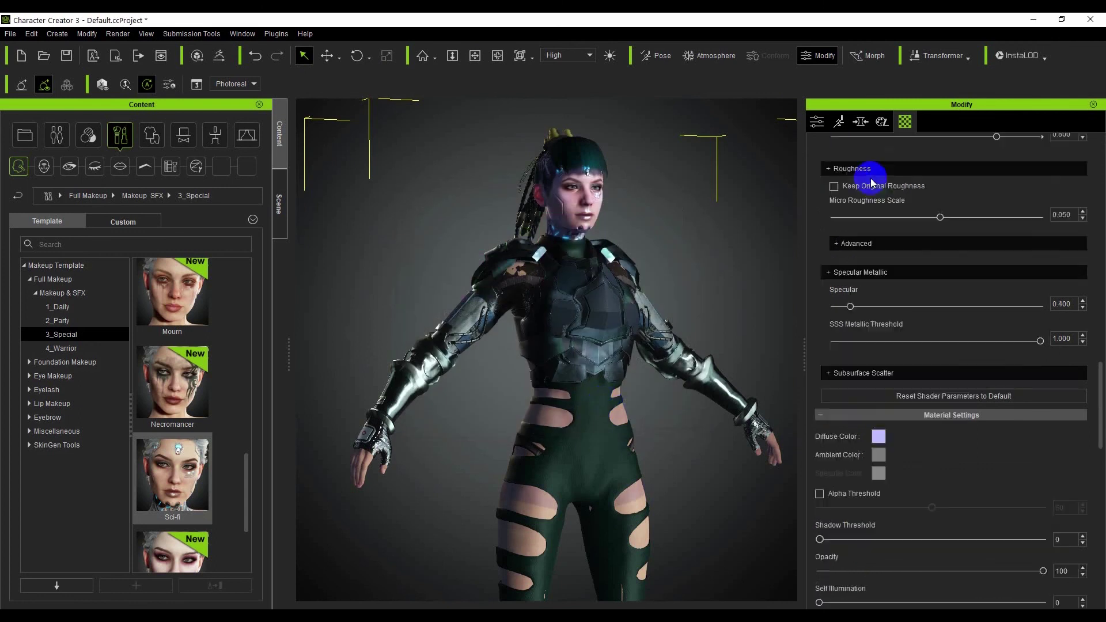
Step: Review the leg skin's shader settings and pick a light lavender diffuse color for it again
{"action": "scroll", "coordinate": [877, 223], "scroll_direction": "up", "scroll_amount": 15}
{"action": "scroll", "coordinate": [947, 353], "scroll_direction": "down", "scroll_amount": 8}
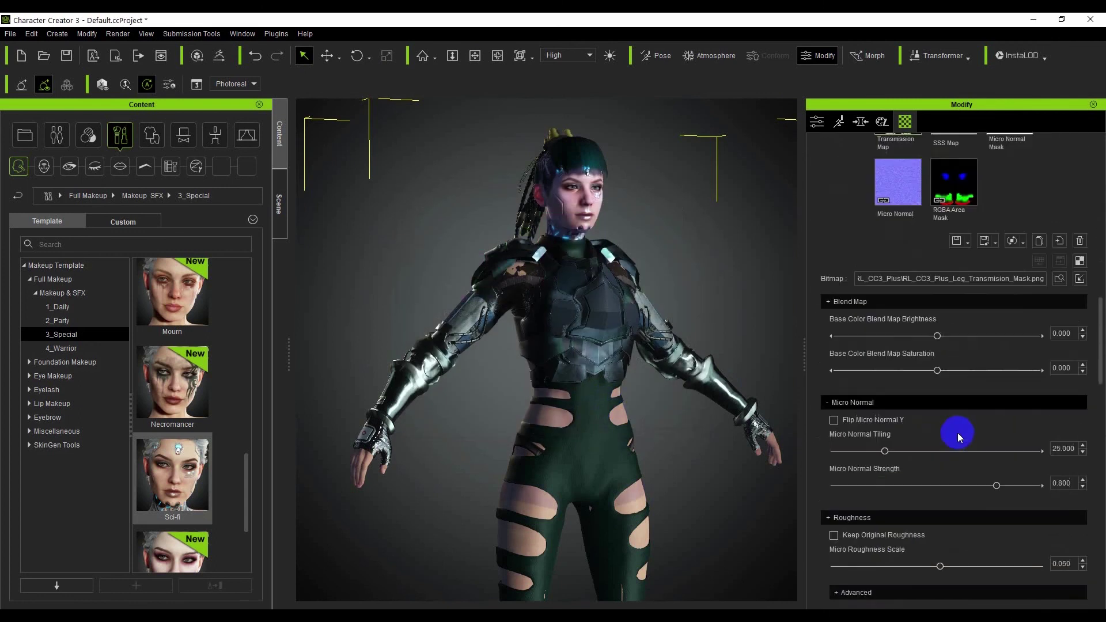
{"action": "scroll", "coordinate": [958, 433], "scroll_direction": "down", "scroll_amount": 12}
{"action": "left_click", "coordinate": [878, 371]}
{"action": "left_click", "coordinate": [582, 291]}
{"action": "left_click", "coordinate": [618, 426]}
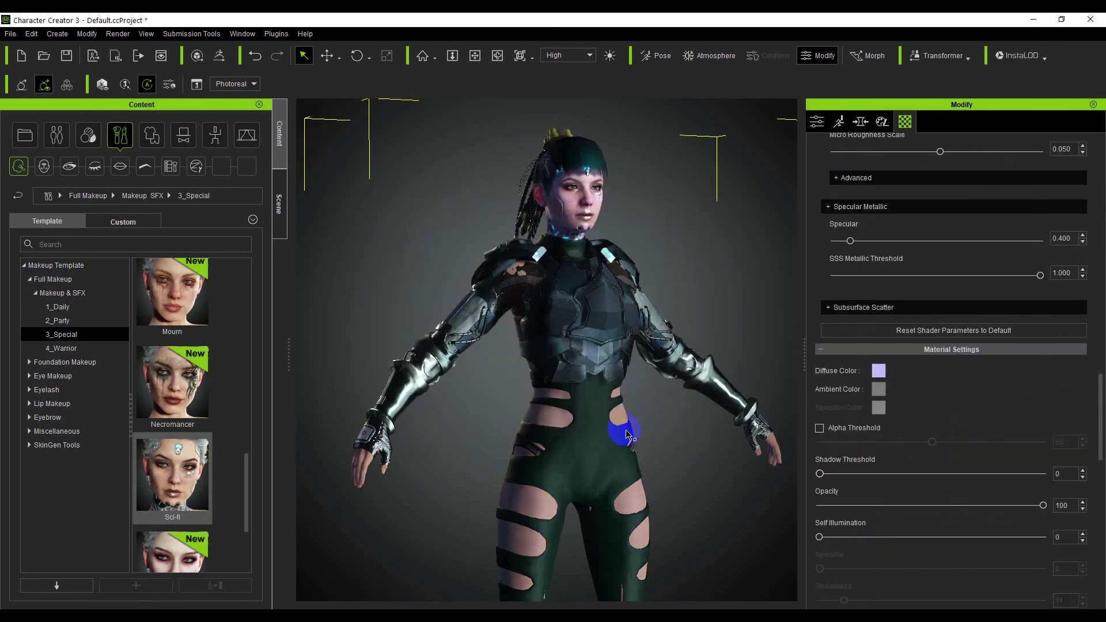
Step: Select the right robotic arm and conform it so it covers the skin showing at the shoulder
{"action": "left_click", "coordinate": [497, 56]}
{"action": "left_click", "coordinate": [304, 55]}
{"action": "left_click", "coordinate": [489, 265]}
{"action": "scroll", "coordinate": [489, 265], "scroll_direction": "down", "scroll_amount": 3}
{"action": "left_click", "coordinate": [817, 121]}
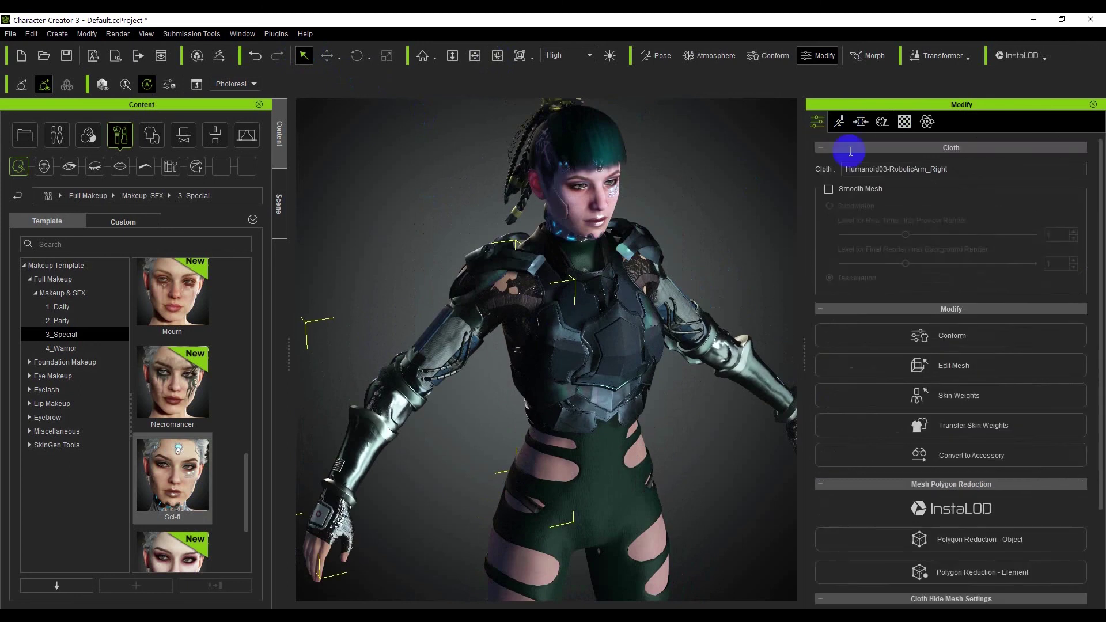
{"action": "left_click", "coordinate": [945, 334]}
{"action": "left_click", "coordinate": [940, 373]}
{"action": "left_click", "coordinate": [456, 293]}
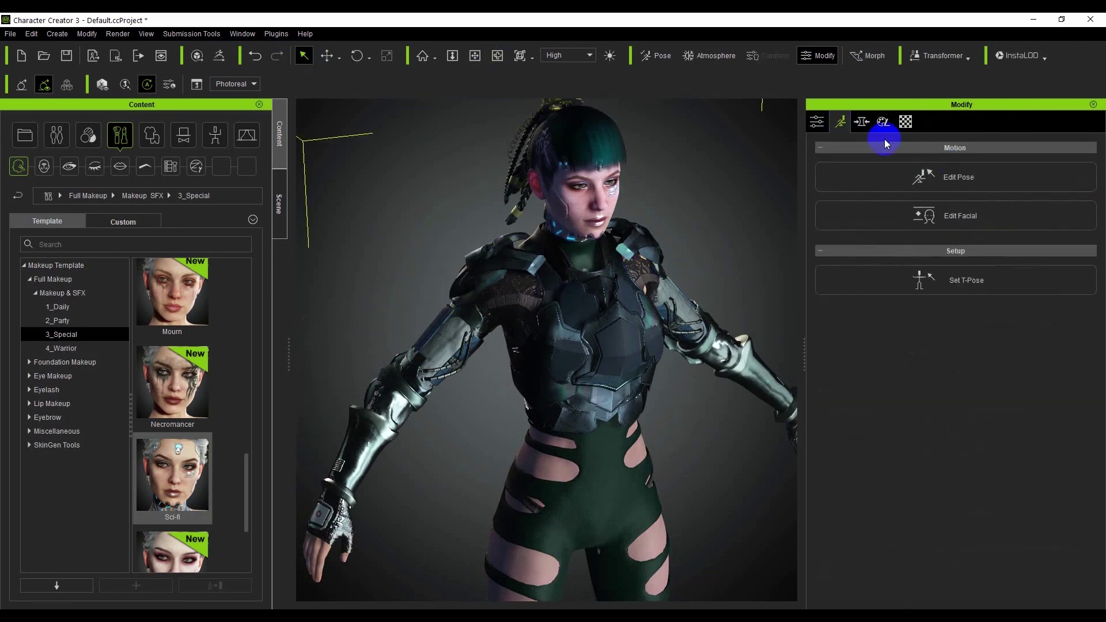
Step: Examine the shoulder area up close, check the body's modify options and select the left robotic arm
{"action": "scroll", "coordinate": [515, 205], "scroll_direction": "up", "scroll_amount": 4}
{"action": "left_click_drag", "start_coordinate": [514, 205], "coordinate": [541, 280]}
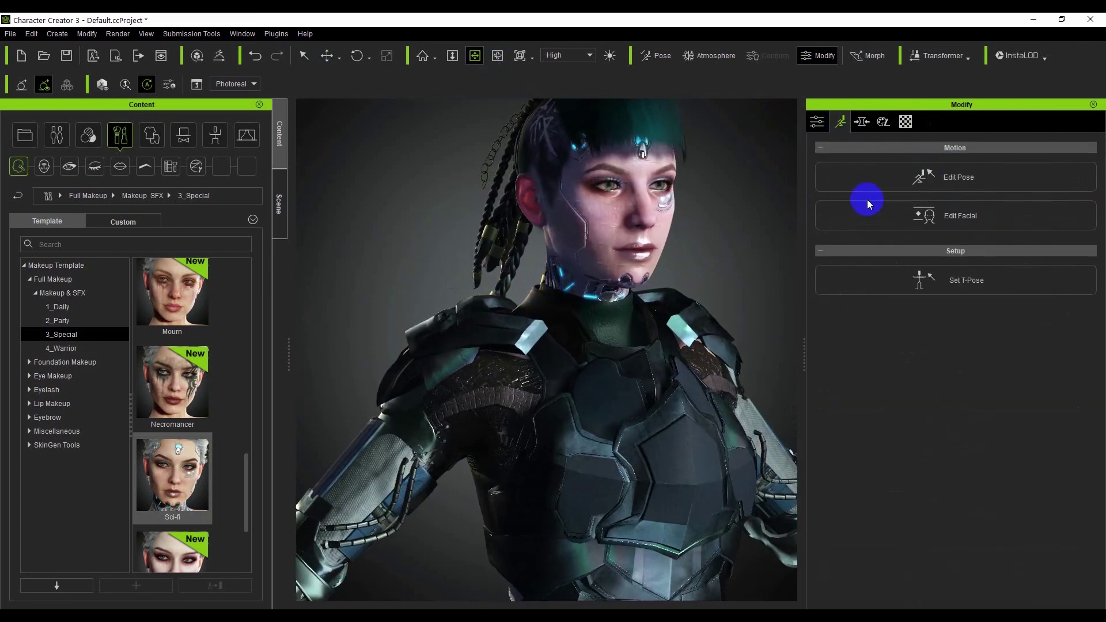
{"action": "left_click", "coordinate": [818, 122]}
{"action": "left_click", "coordinate": [850, 452]}
{"action": "left_click", "coordinate": [941, 156]}
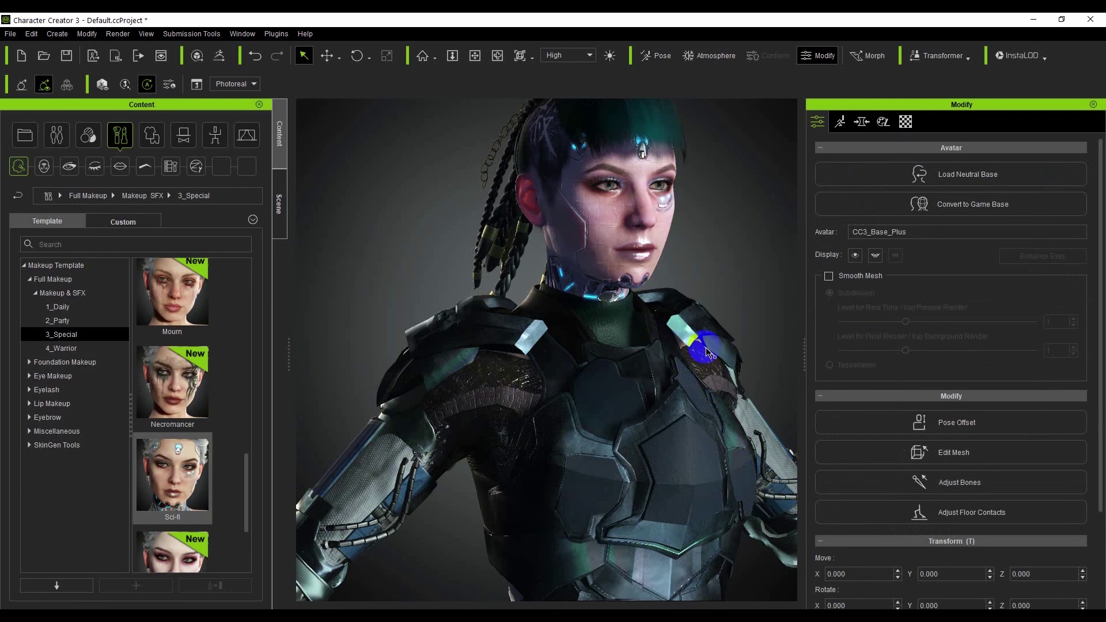
{"action": "left_click", "coordinate": [703, 353]}
{"action": "scroll", "coordinate": [692, 351], "scroll_direction": "down", "scroll_amount": 2}
Step: Add the Humanoid02--EyeMask-B accessory from the CyborgWarZone head collection over the character's eye
{"action": "left_click", "coordinate": [185, 138]}
{"action": "left_click", "coordinate": [157, 138]}
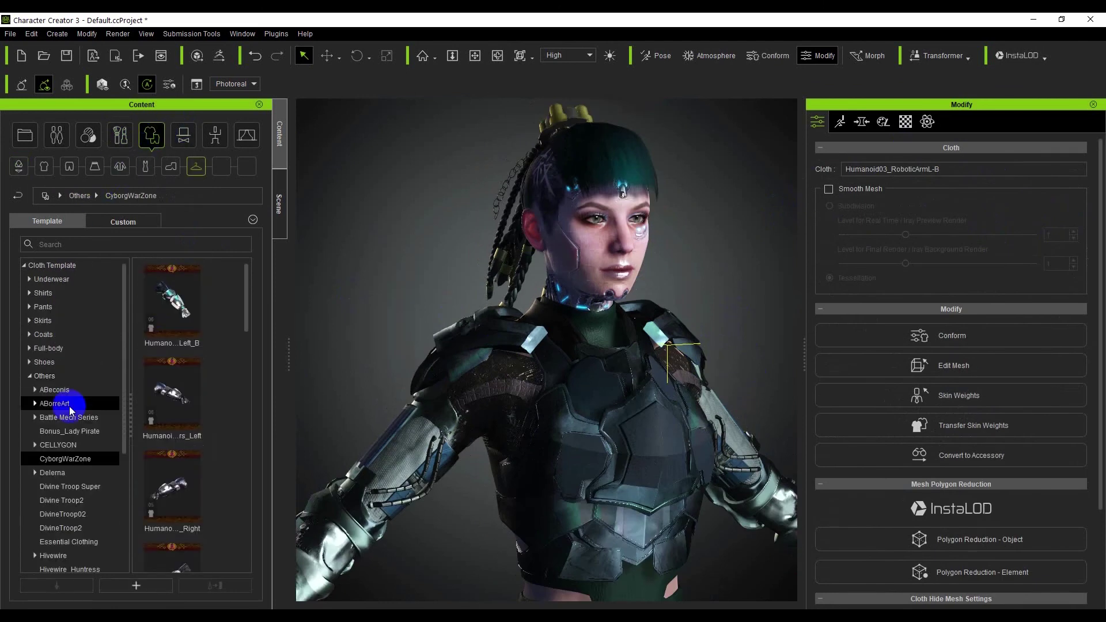
{"action": "scroll", "coordinate": [164, 443], "scroll_direction": "down", "scroll_amount": 3}
{"action": "left_click", "coordinate": [183, 135]}
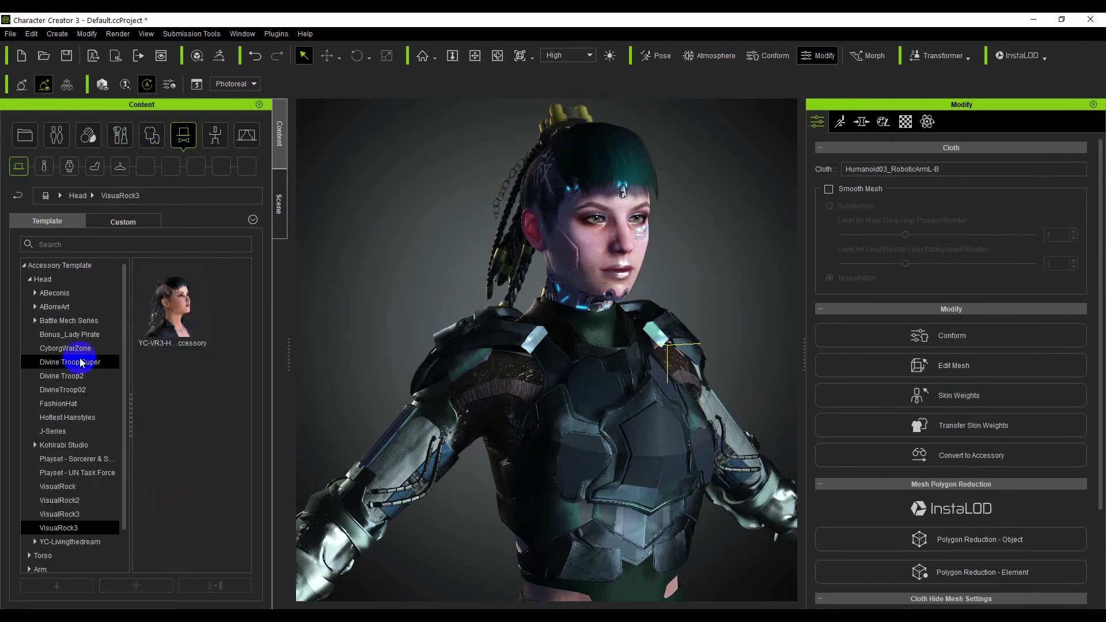
{"action": "left_click", "coordinate": [68, 348]}
{"action": "left_click_drag", "start_coordinate": [175, 554], "coordinate": [615, 236]}
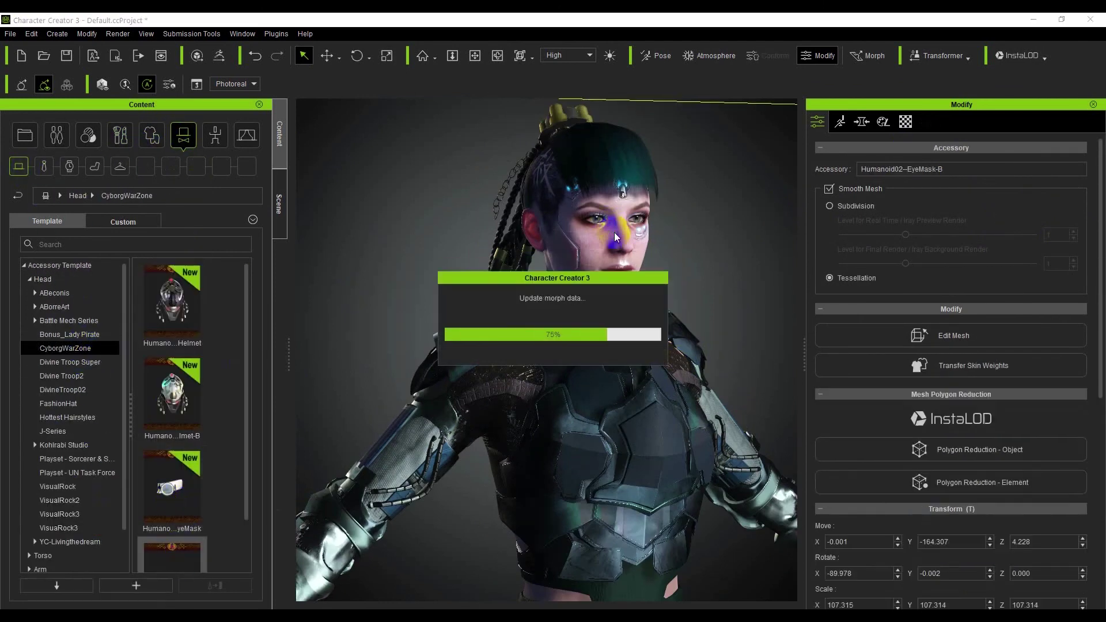
Step: Adjust the eye mask's opacity map to brightness -19 and set its strength to 87
{"action": "left_click", "coordinate": [906, 122]}
{"action": "scroll", "coordinate": [961, 298], "scroll_direction": "down", "scroll_amount": 10}
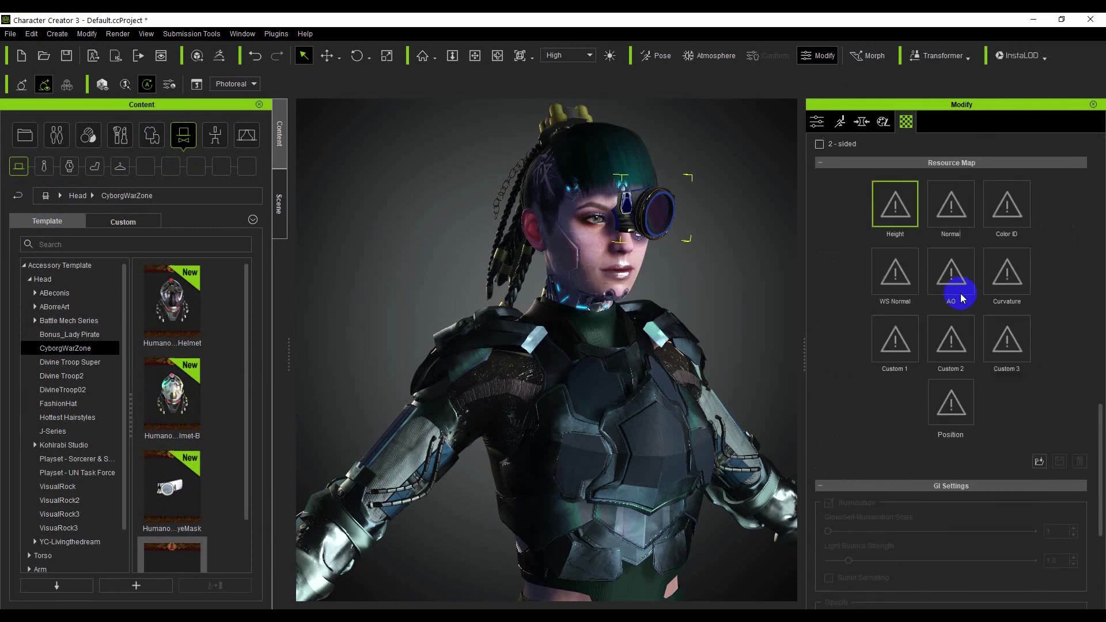
{"action": "scroll", "coordinate": [958, 295], "scroll_direction": "up", "scroll_amount": 10}
{"action": "double_click", "coordinate": [950, 239]}
{"action": "left_click_drag", "start_coordinate": [552, 315], "coordinate": [523, 314]}
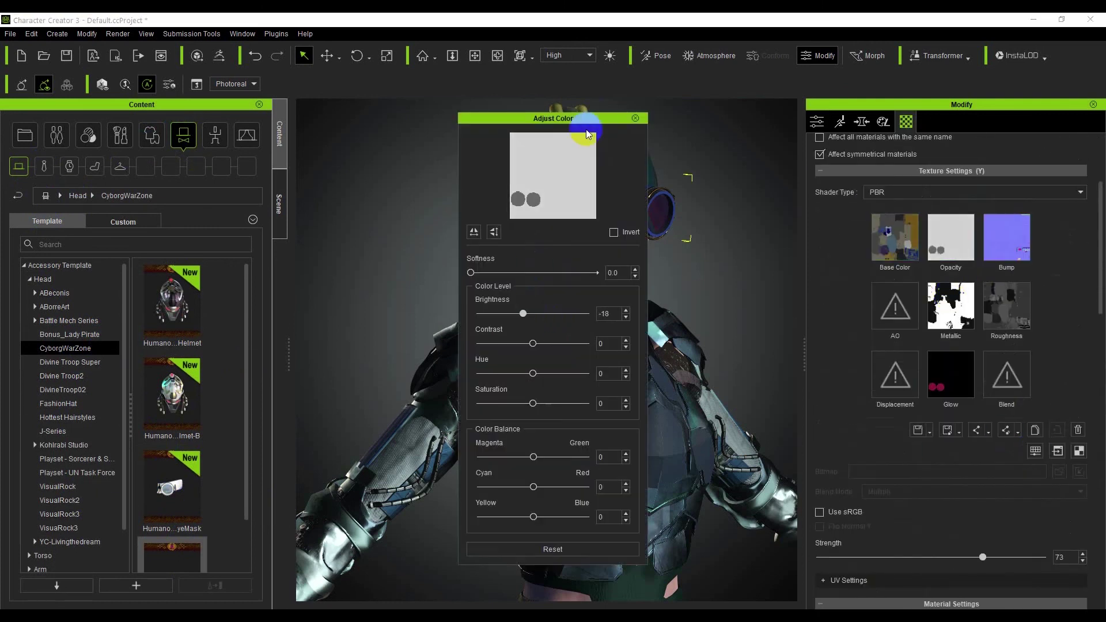
{"action": "left_click_drag", "start_coordinate": [557, 122], "coordinate": [483, 127]}
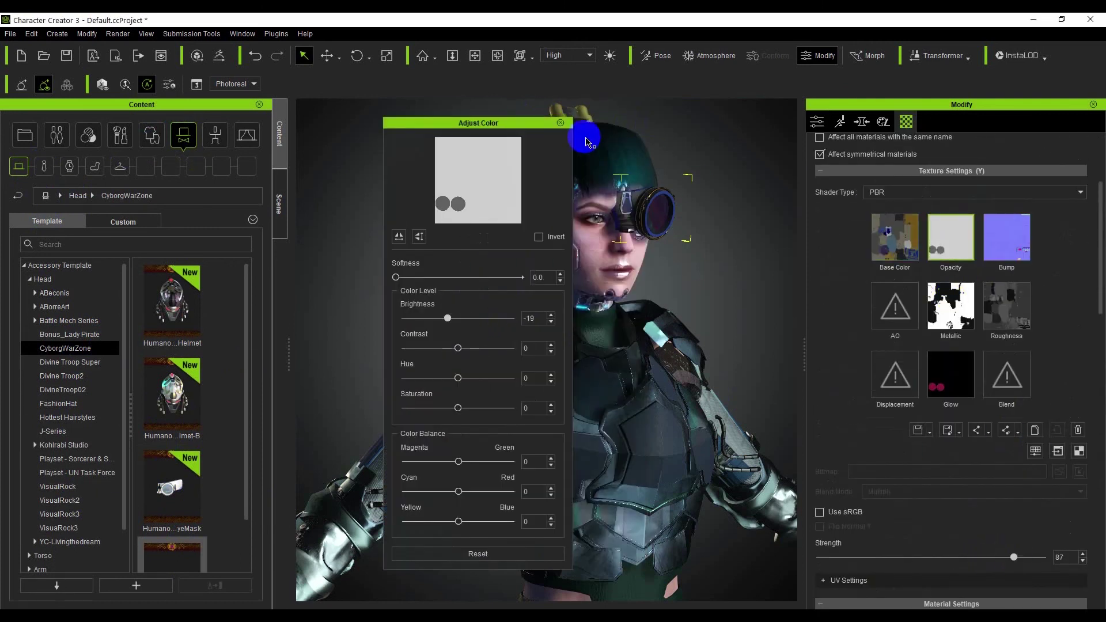
{"action": "left_click", "coordinate": [561, 123]}
{"action": "scroll", "coordinate": [971, 362], "scroll_direction": "up", "scroll_amount": 3}
{"action": "scroll", "coordinate": [972, 392], "scroll_direction": "down", "scroll_amount": 15}
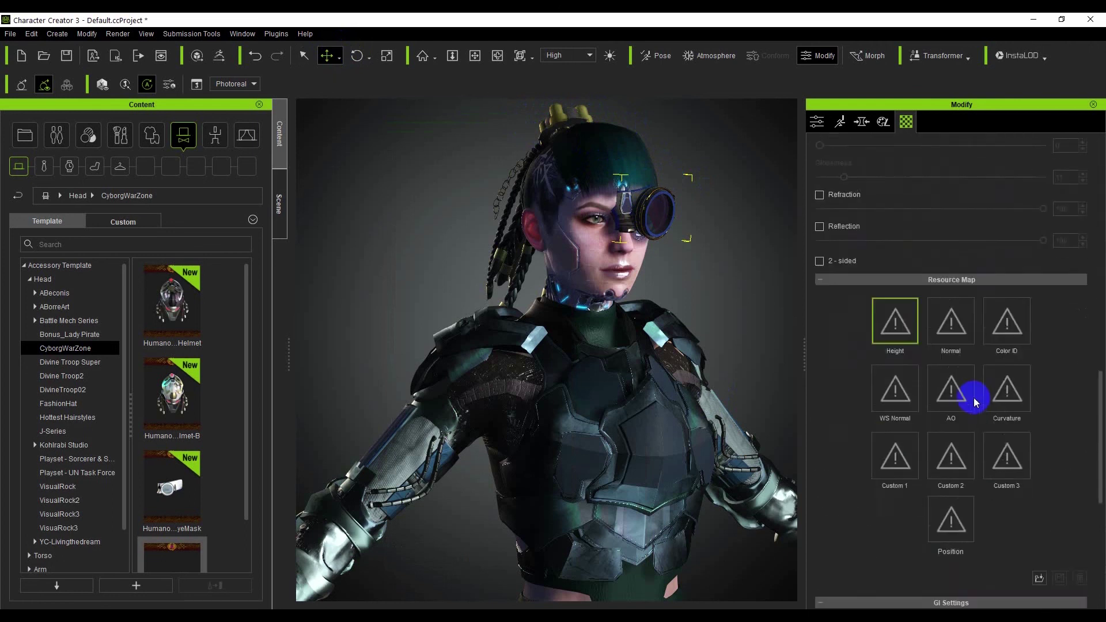
{"action": "left_click", "coordinate": [817, 122]}
{"action": "scroll", "coordinate": [945, 437], "scroll_direction": "down", "scroll_amount": 7}
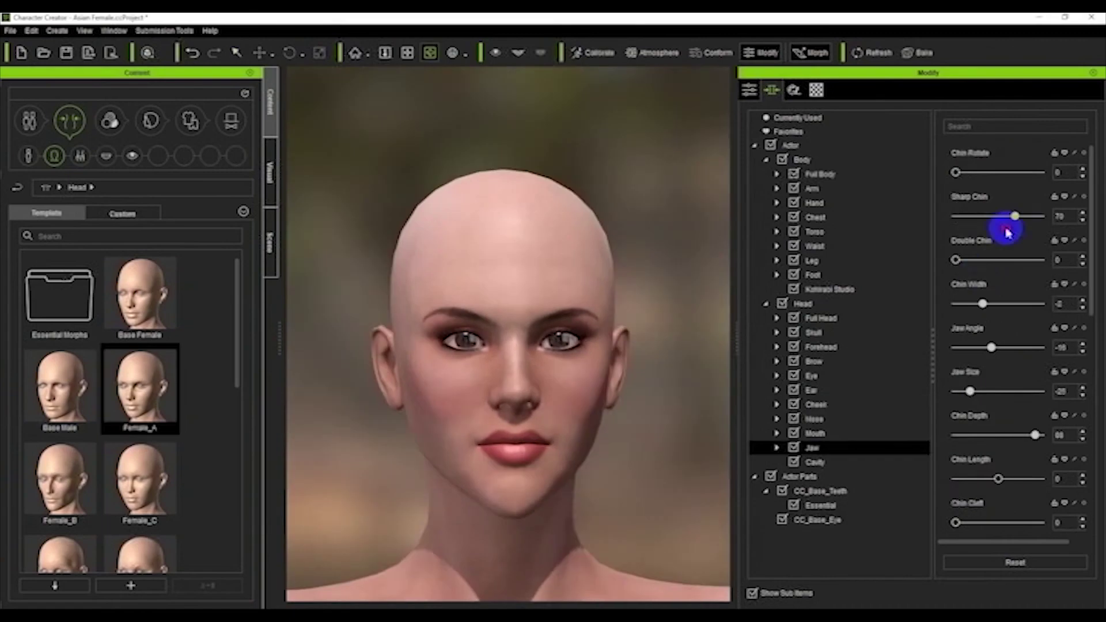
{"action": "left_click", "coordinate": [824, 404]}
{"action": "left_click", "coordinate": [811, 376]}
{"action": "left_click", "coordinate": [821, 318]}
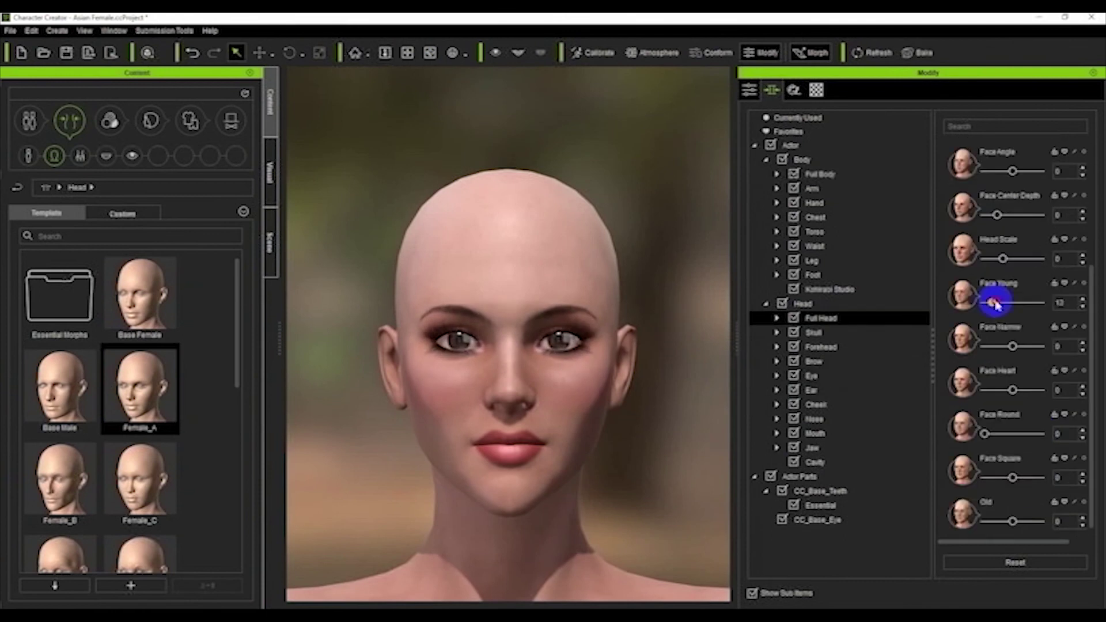
{"action": "left_click", "coordinate": [815, 433]}
{"action": "scroll", "coordinate": [975, 521], "scroll_direction": "down", "scroll_amount": 5}
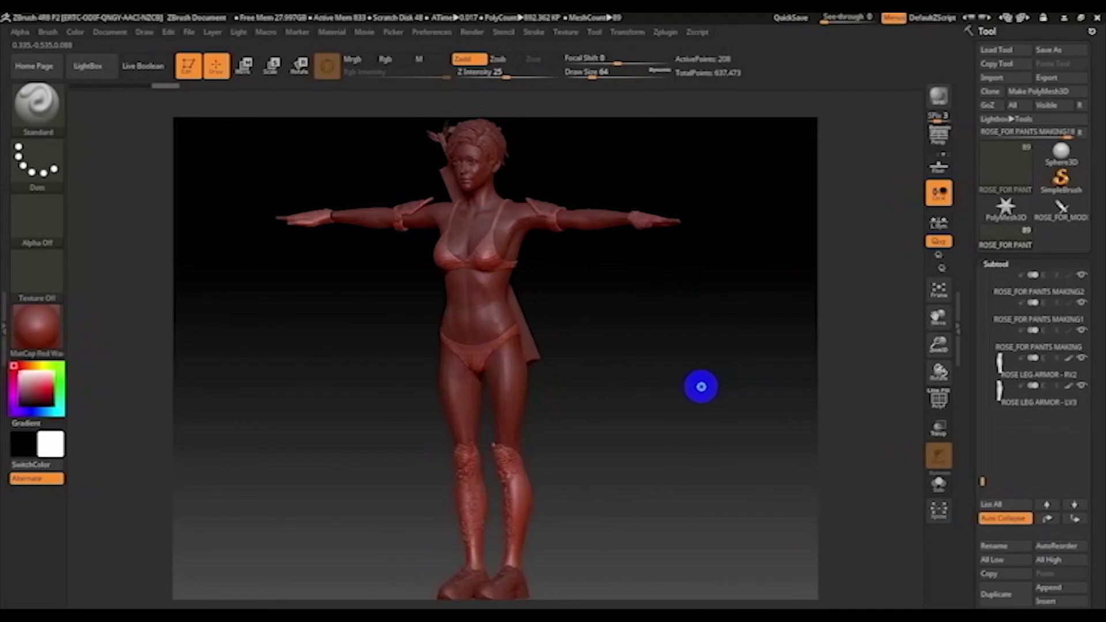
{"action": "left_click_drag", "start_coordinate": [701, 385], "coordinate": [521, 434]}
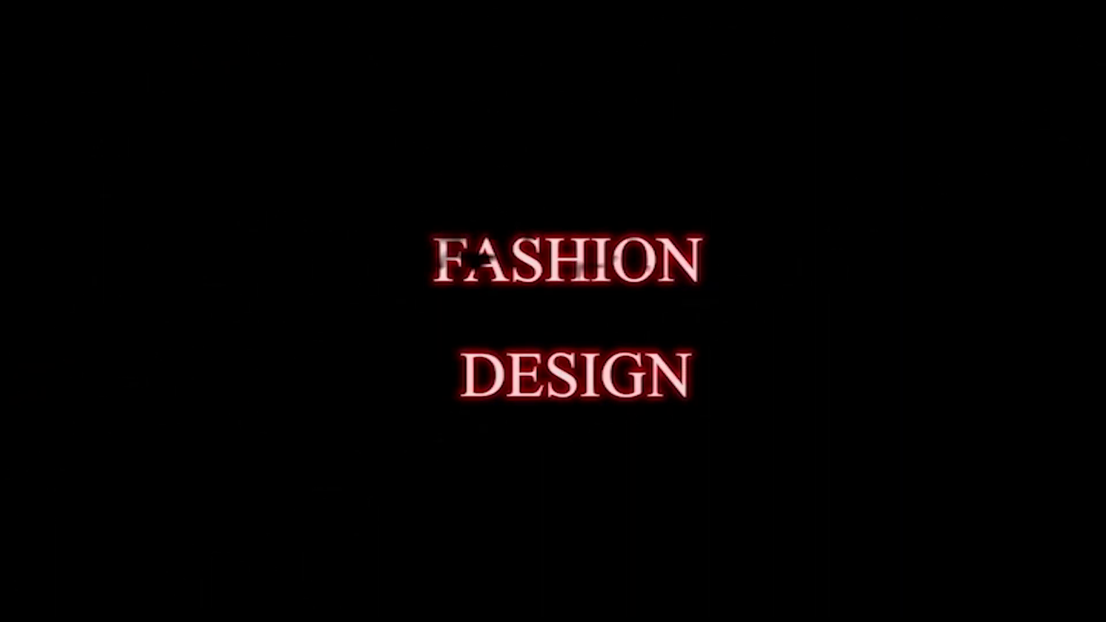